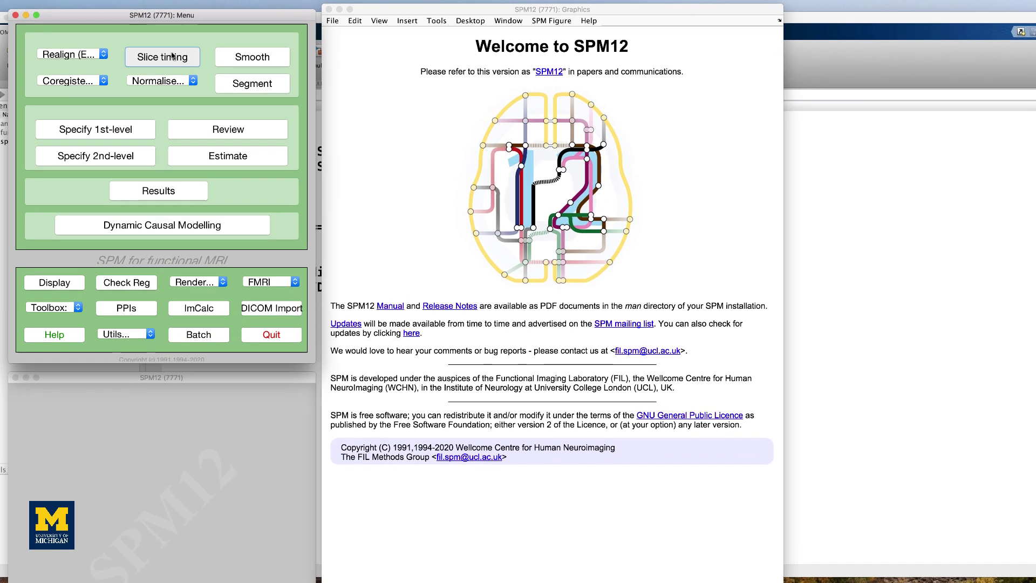
- Start a Slice Timing job and add two sessions
{"action": "left_click", "coordinate": [172, 56]}
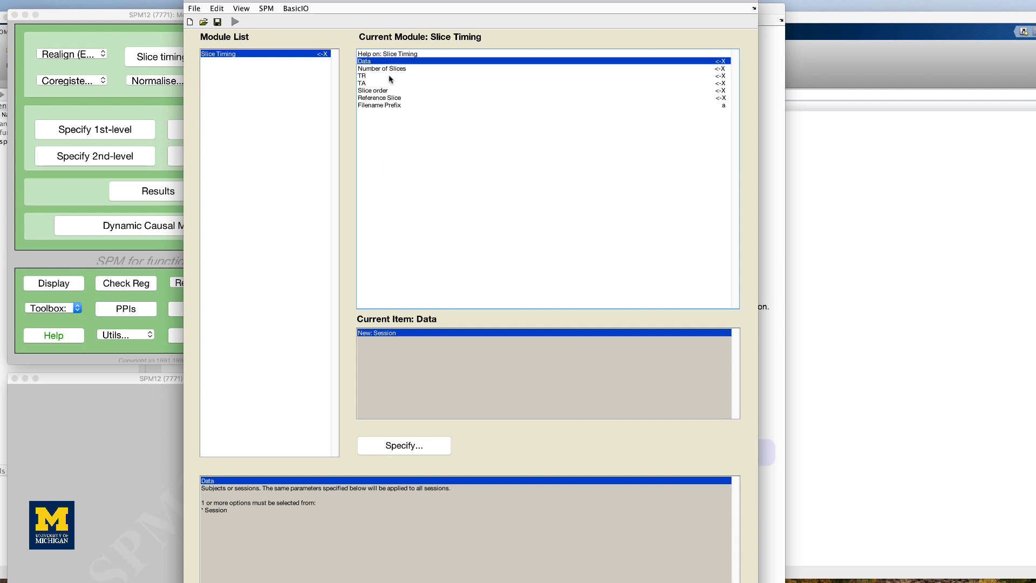
{"action": "double_click", "coordinate": [400, 336]}
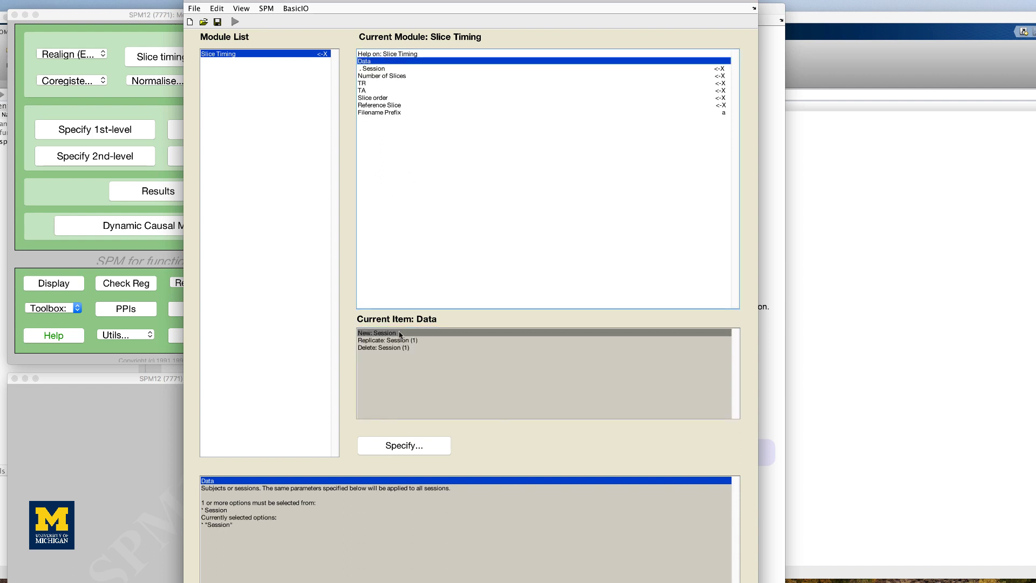
{"action": "double_click", "coordinate": [401, 334]}
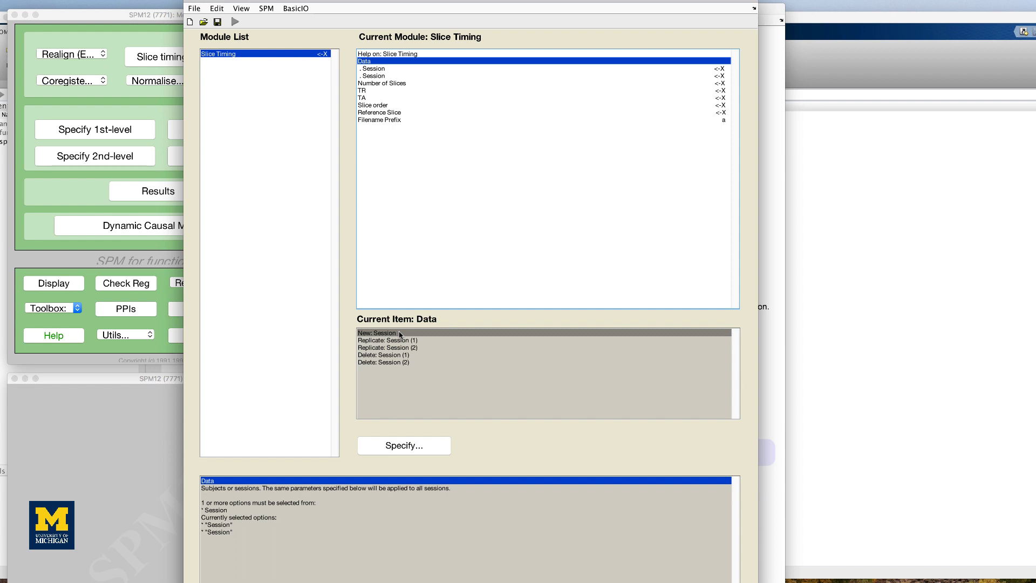
- Load frames 1-146 of the rsub-08_task-flanker_run-1 volumes into the first session
{"action": "left_click", "coordinate": [383, 69]}
{"action": "double_click", "coordinate": [382, 69]}
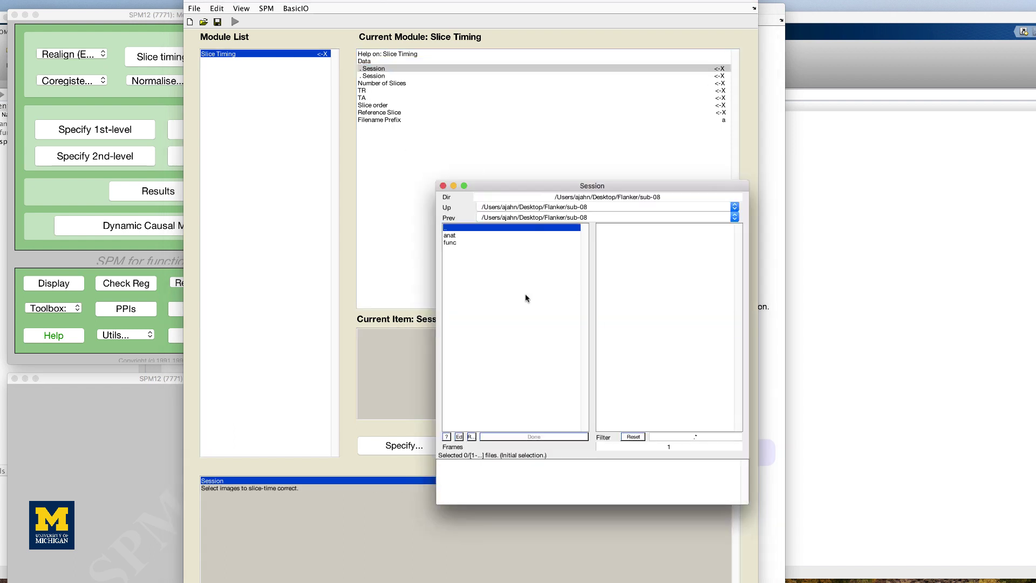
{"action": "left_click", "coordinate": [680, 435]}
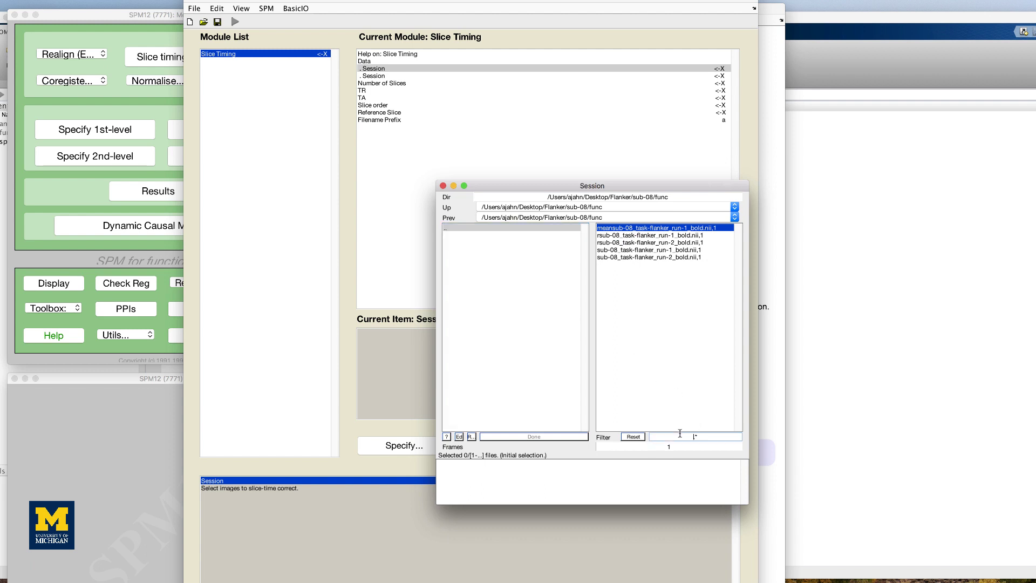
{"action": "type", "text": "^rsub-08_task-flanker_run-1"}
{"action": "key", "text": "Return"}
{"action": "left_click", "coordinate": [680, 447]}
{"action": "type", "text": ":146"}
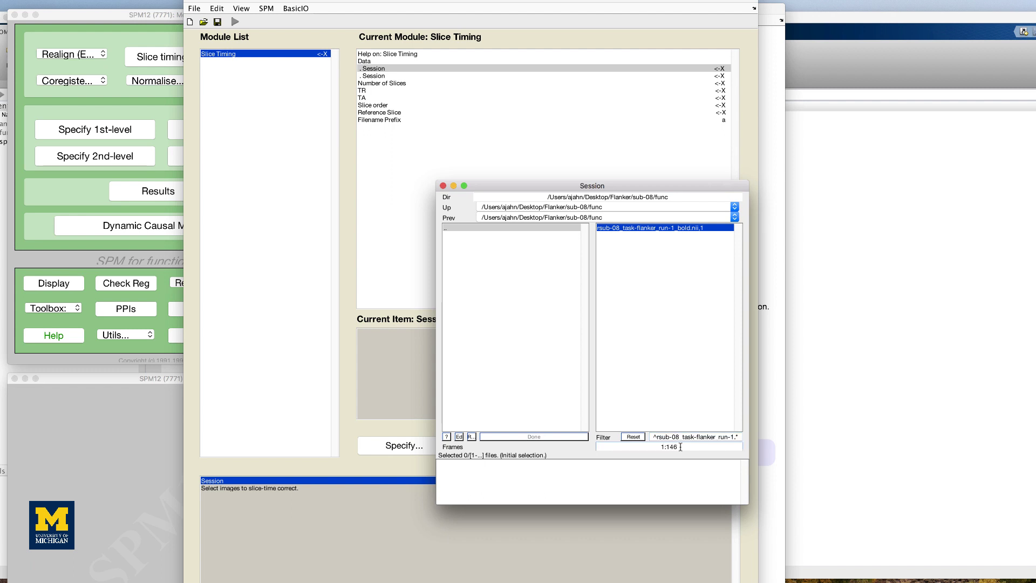
{"action": "key", "text": "Return"}
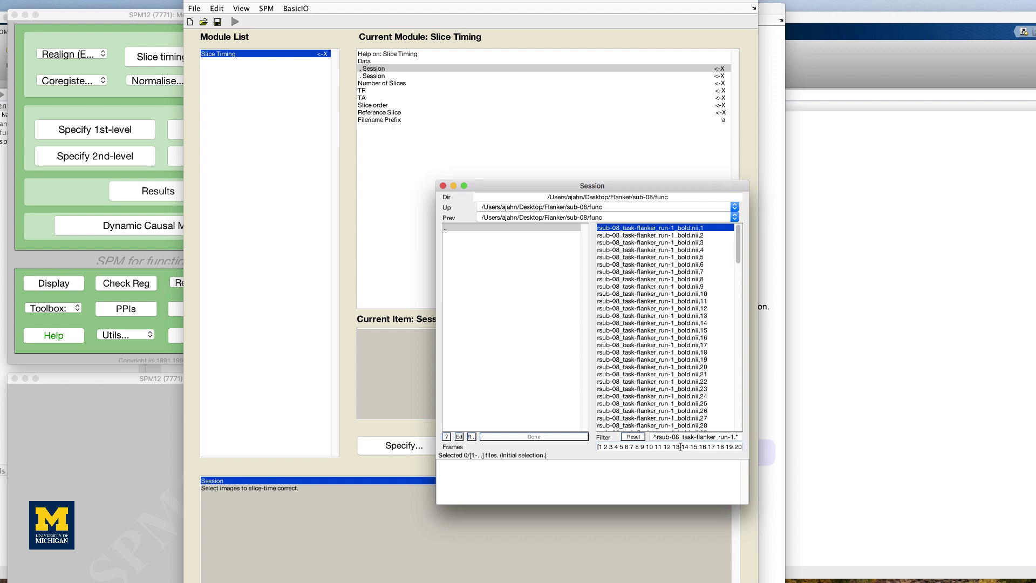
{"action": "right_click", "coordinate": [667, 381]}
{"action": "left_click", "coordinate": [681, 384]}
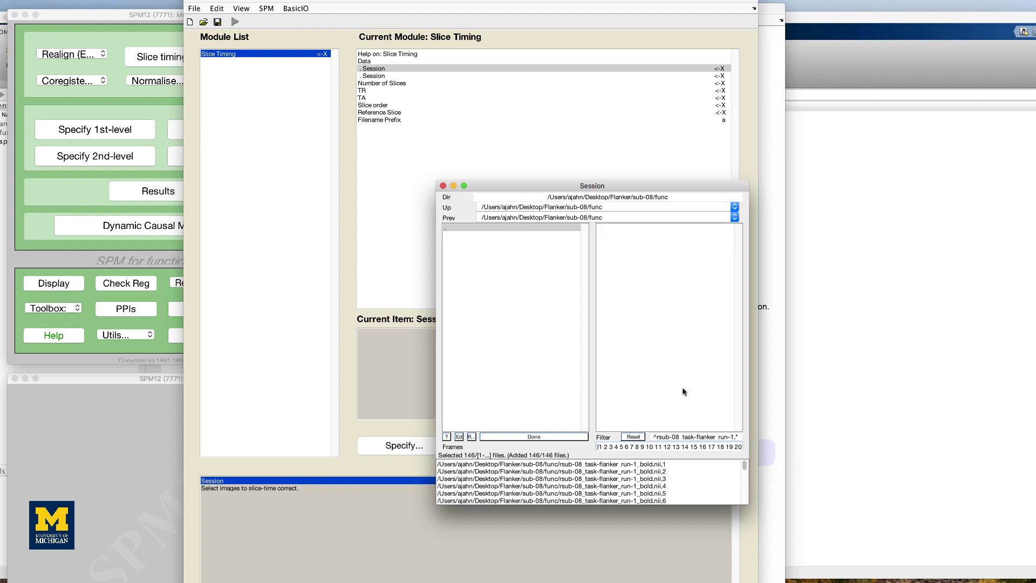
{"action": "left_click", "coordinate": [551, 441]}
- Load frames 1-146 of the rsub-08_task-flanker_run-2 volumes from func into the second session
{"action": "double_click", "coordinate": [424, 76]}
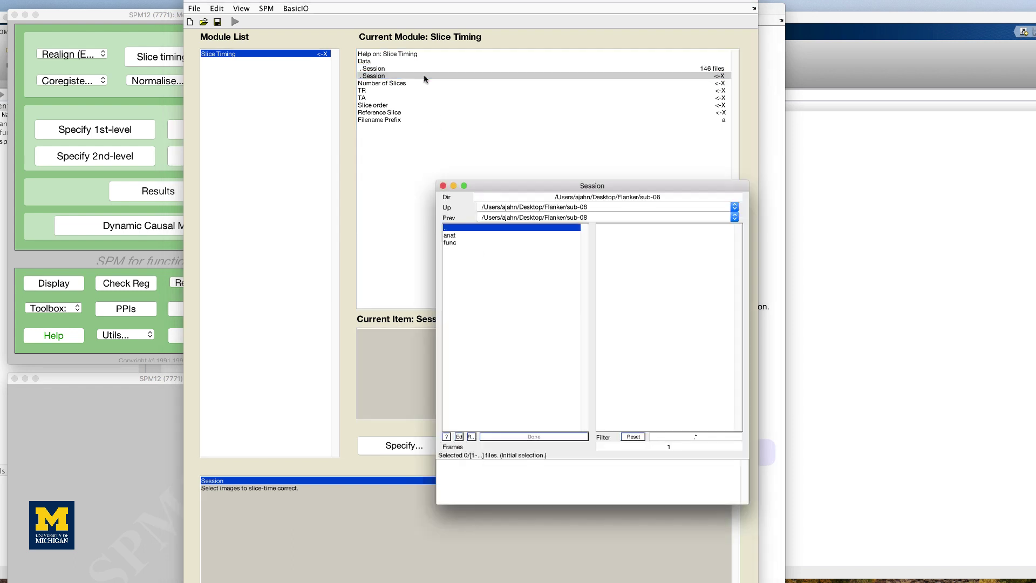
{"action": "double_click", "coordinate": [455, 243]}
{"action": "left_click", "coordinate": [684, 435]}
{"action": "type", "text": "rsub-08_task-flanker_run-2."}
{"action": "key", "text": "Return"}
{"action": "left_click", "coordinate": [668, 446]}
{"action": "type", "text": "1:146"}
{"action": "key", "text": "Return"}
{"action": "right_click", "coordinate": [659, 396]}
{"action": "left_click", "coordinate": [700, 386]}
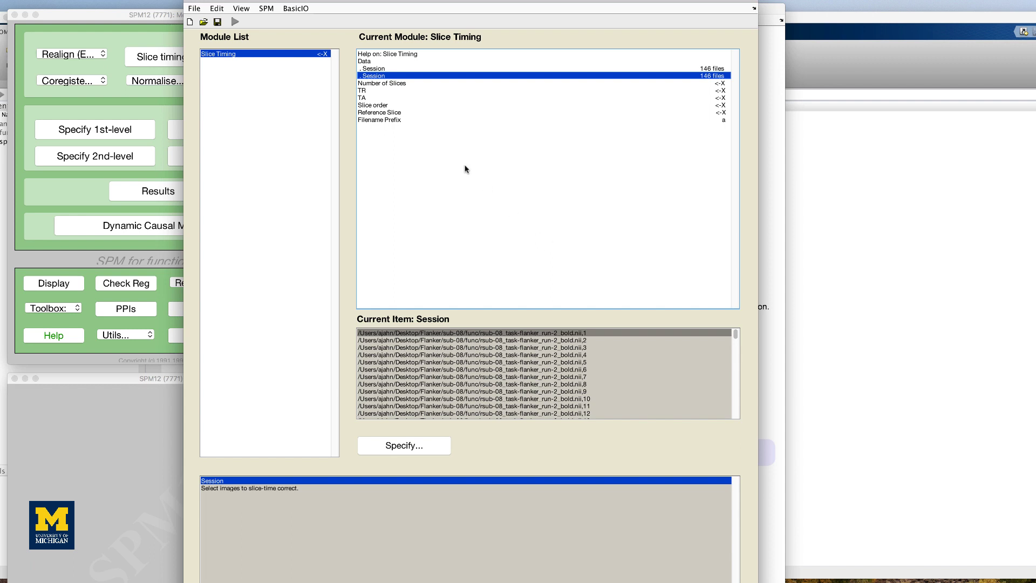
- Enter 40 slices, a TR of 2 and a TA of 2-(2/40) for slice timing
{"action": "double_click", "coordinate": [381, 84]}
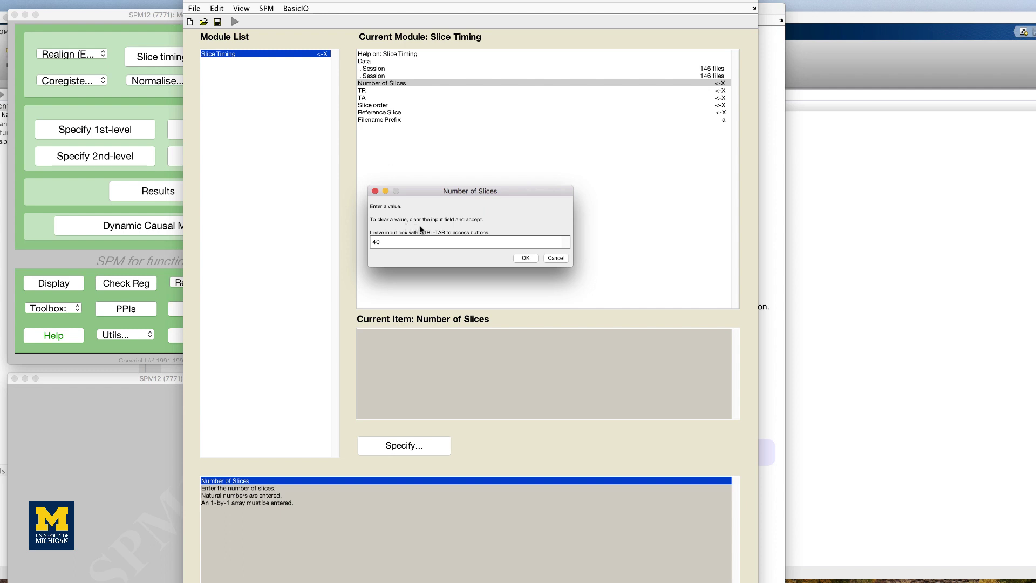
{"action": "left_click", "coordinate": [525, 259]}
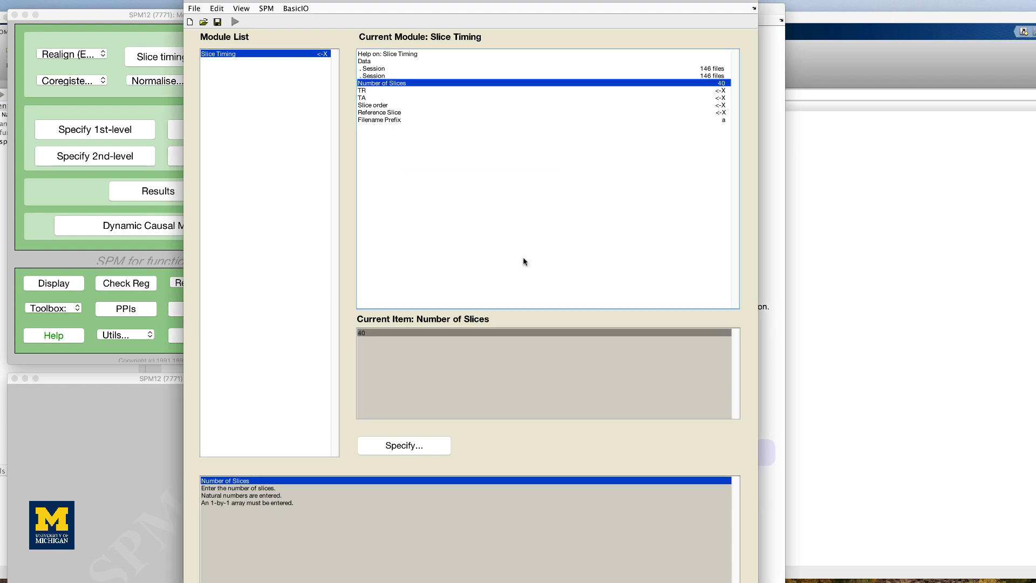
{"action": "double_click", "coordinate": [365, 91]}
{"action": "type", "text": "2"}
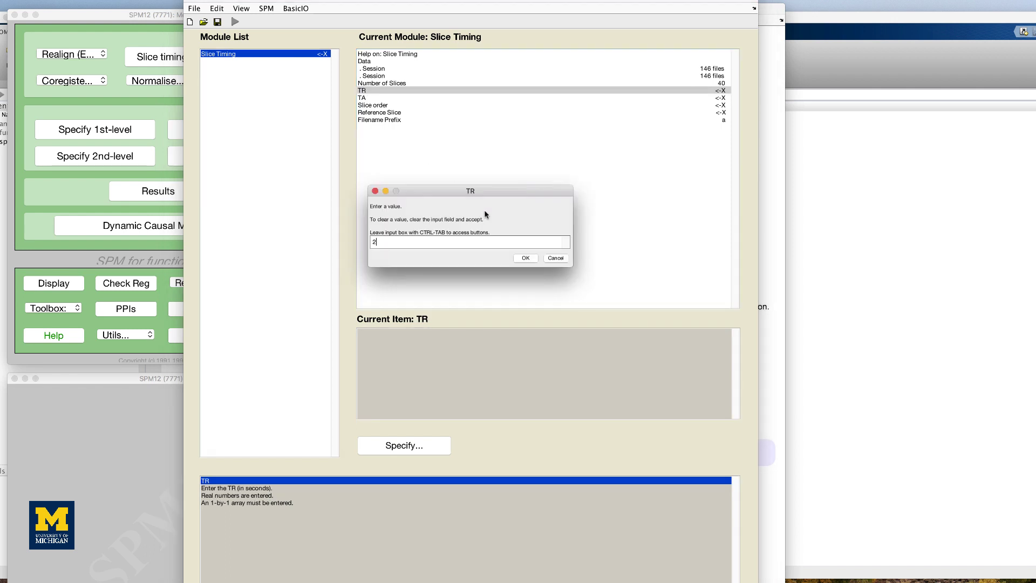
{"action": "left_click", "coordinate": [526, 258]}
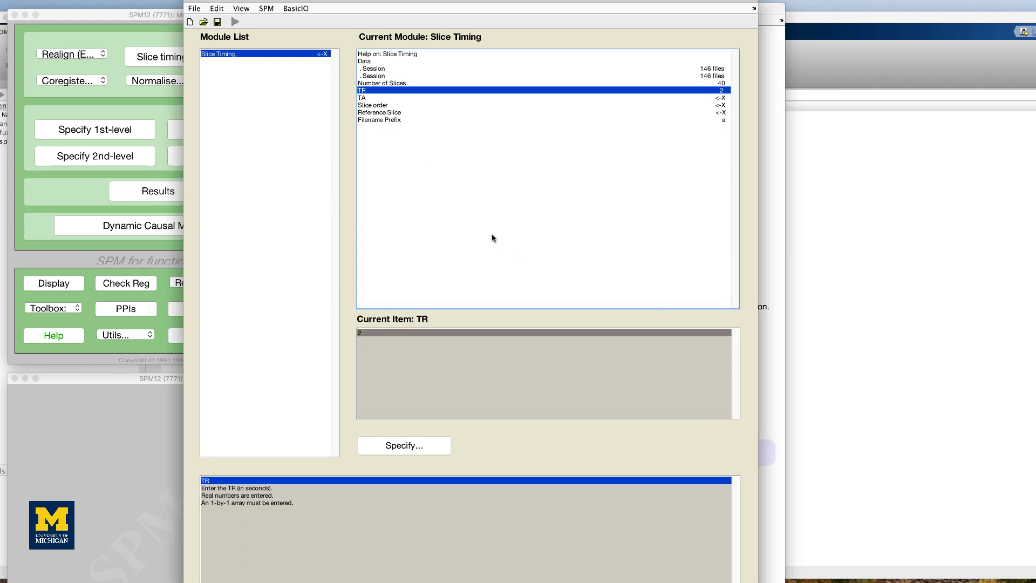
{"action": "left_click", "coordinate": [365, 98]}
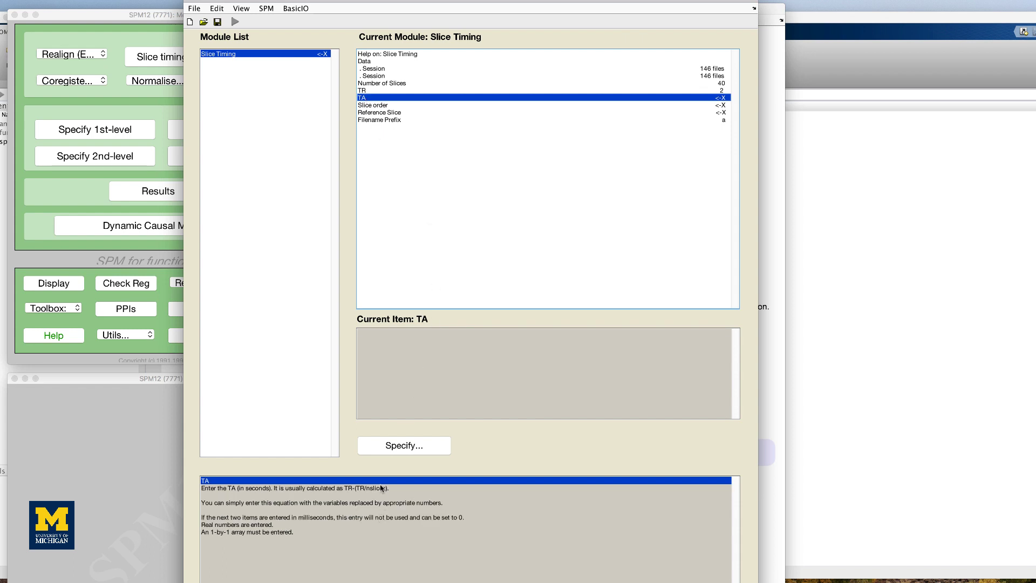
{"action": "double_click", "coordinate": [371, 99]}
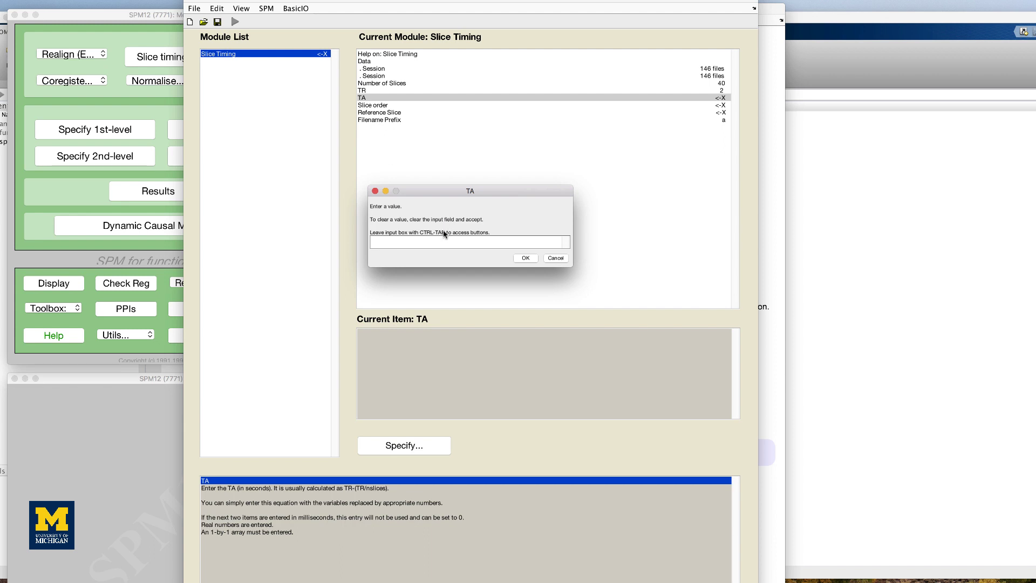
{"action": "type", "text": "2-(2/40"}
{"action": "left_click", "coordinate": [525, 258]}
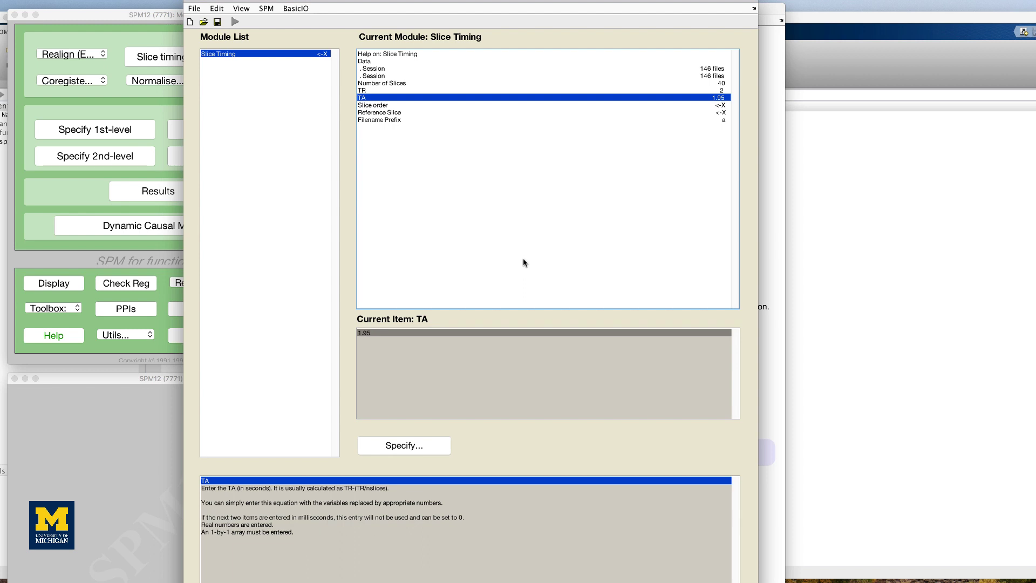
- Set the slice order to the interleaved sequence [1:2:40 2:2:40]
{"action": "left_click", "coordinate": [392, 106]}
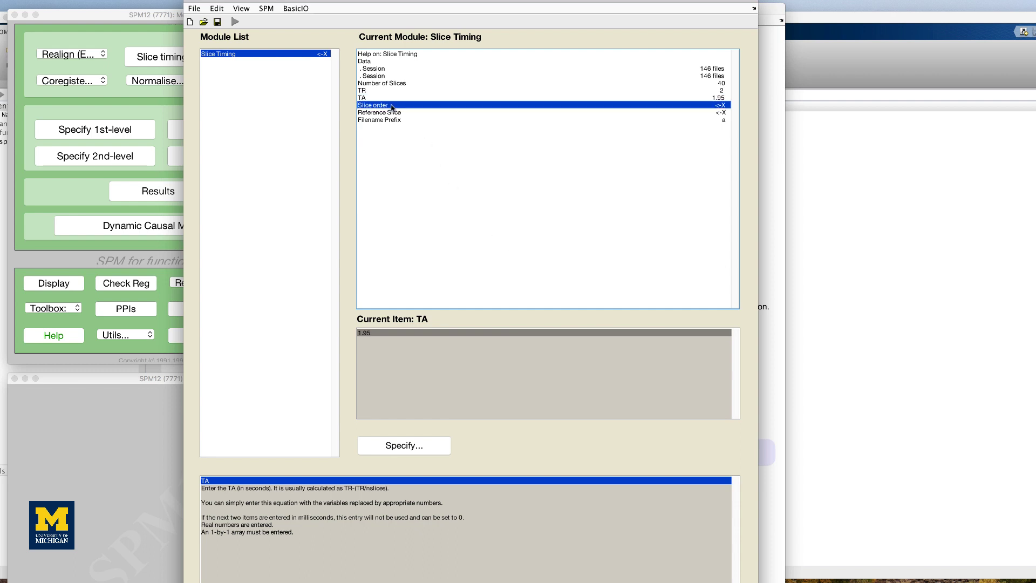
{"action": "double_click", "coordinate": [392, 106]}
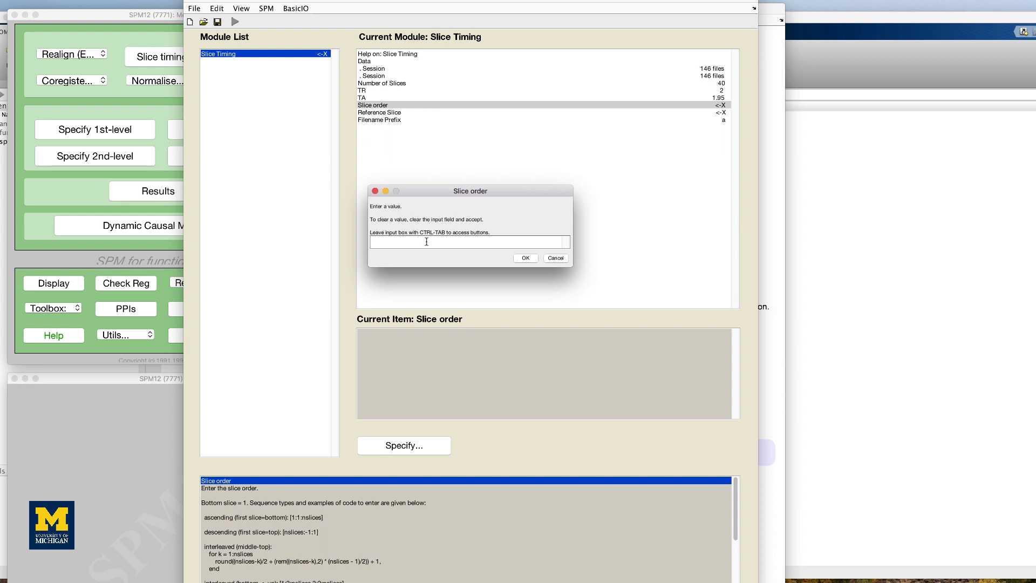
{"action": "type", "text": "[1:2:40 2:2:40]"}
{"action": "left_click", "coordinate": [526, 258]}
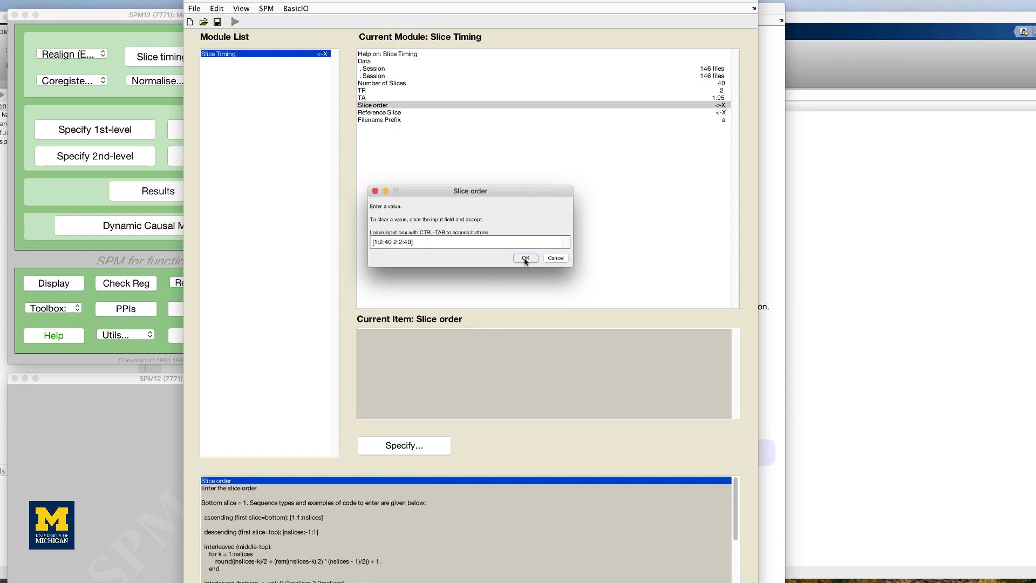
- Set reference slice 1, keep filename prefix 'a', and run slice timing correction
{"action": "double_click", "coordinate": [399, 115]}
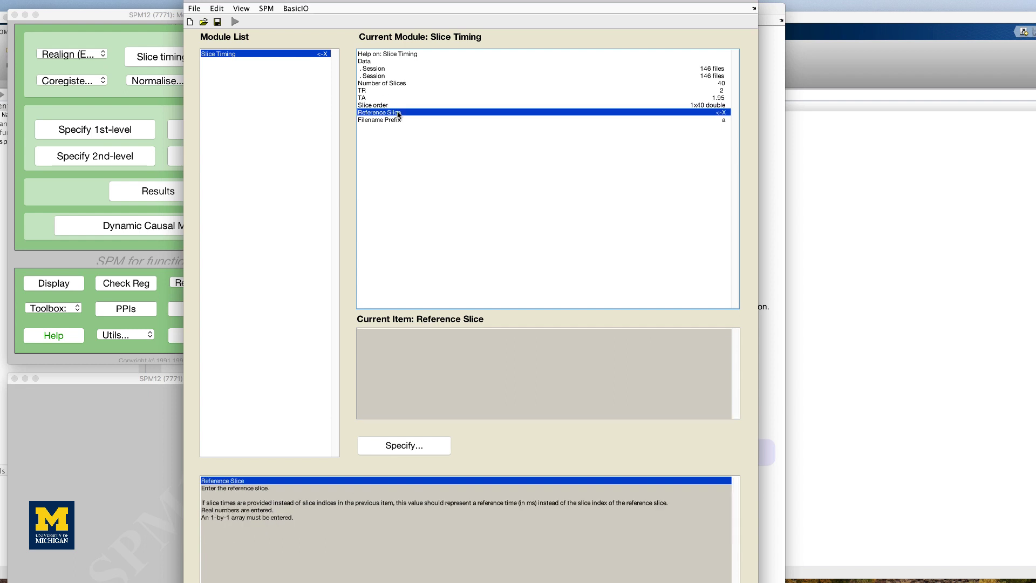
{"action": "type", "text": "1"}
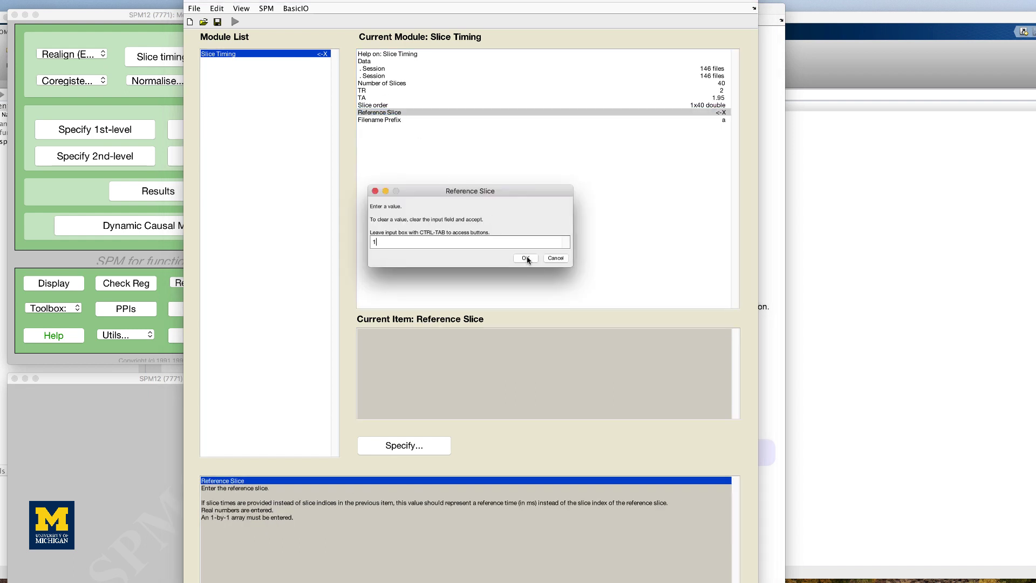
{"action": "left_click", "coordinate": [528, 259]}
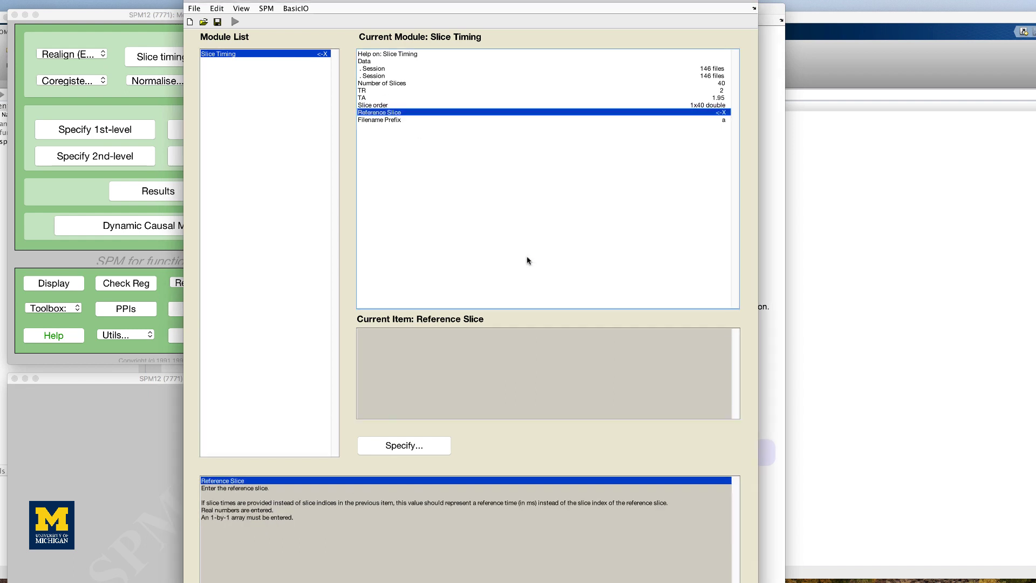
{"action": "left_click", "coordinate": [412, 119]}
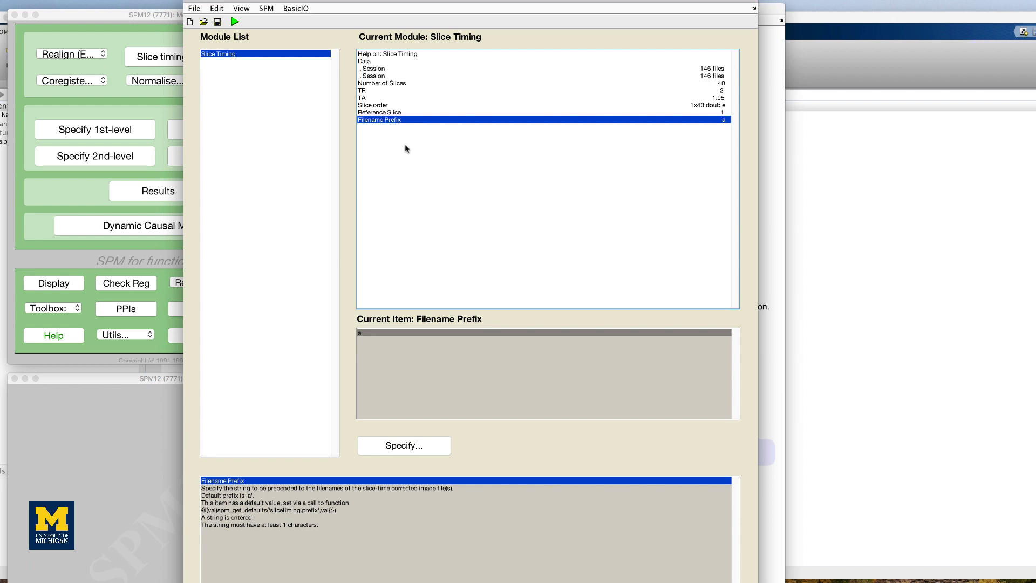
{"action": "left_click", "coordinate": [236, 22]}
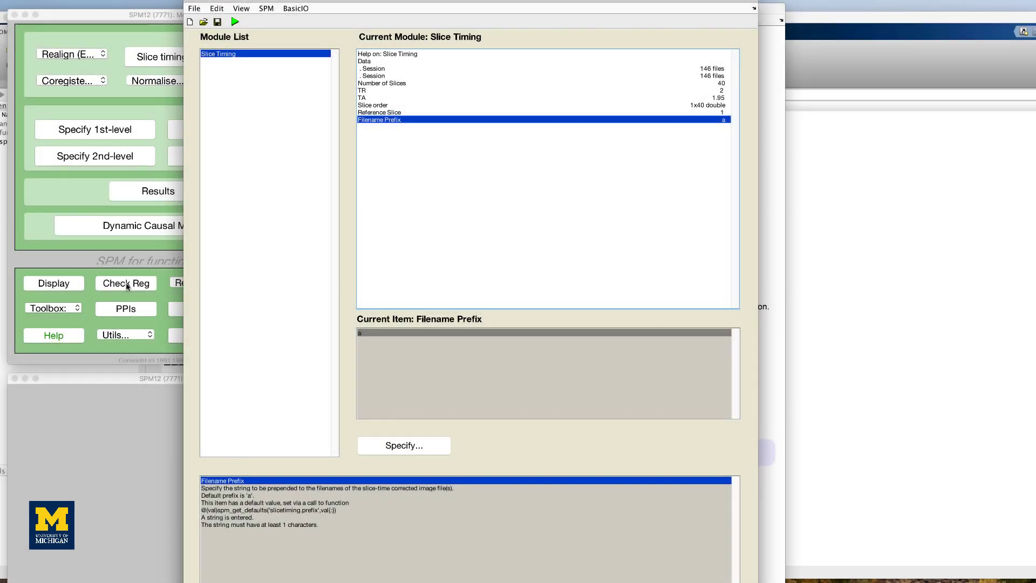
- Display arsub-08 run-1 and rsub-08 run-1 in Check Reg and compare them at several locations
{"action": "left_click", "coordinate": [127, 285]}
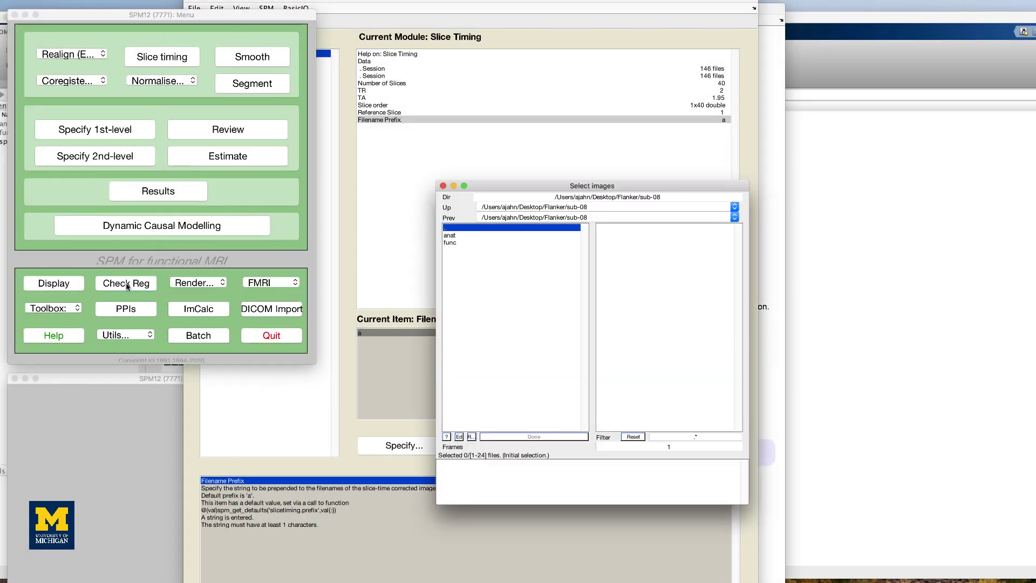
{"action": "left_click", "coordinate": [466, 243]}
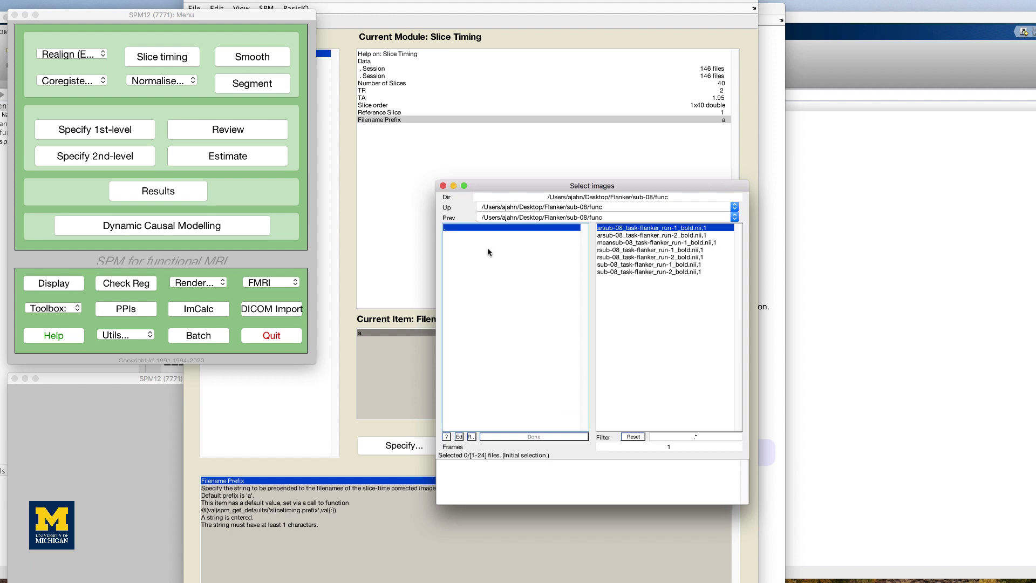
{"action": "left_click", "coordinate": [674, 229]}
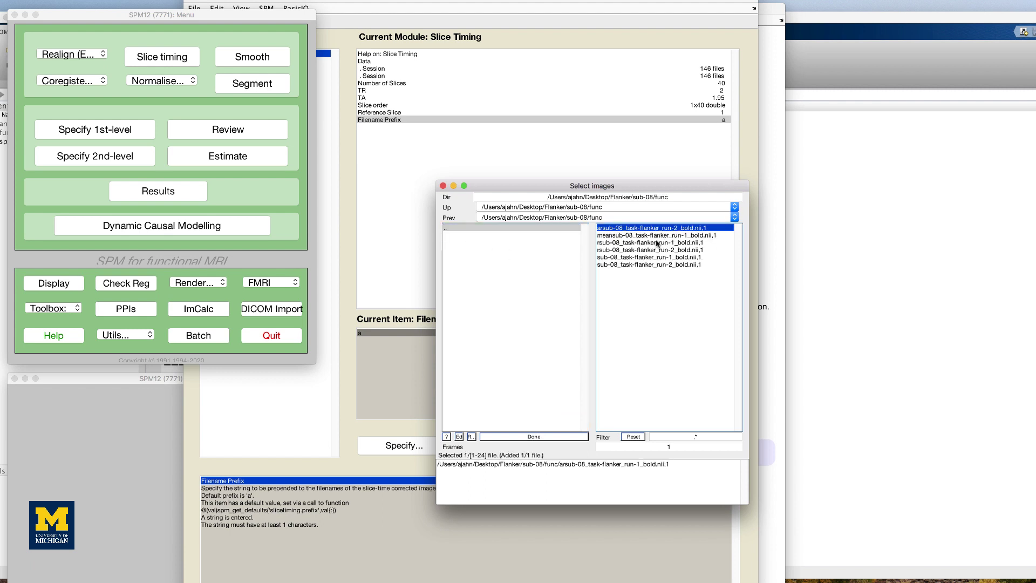
{"action": "left_click", "coordinate": [656, 243]}
{"action": "left_click", "coordinate": [537, 436]}
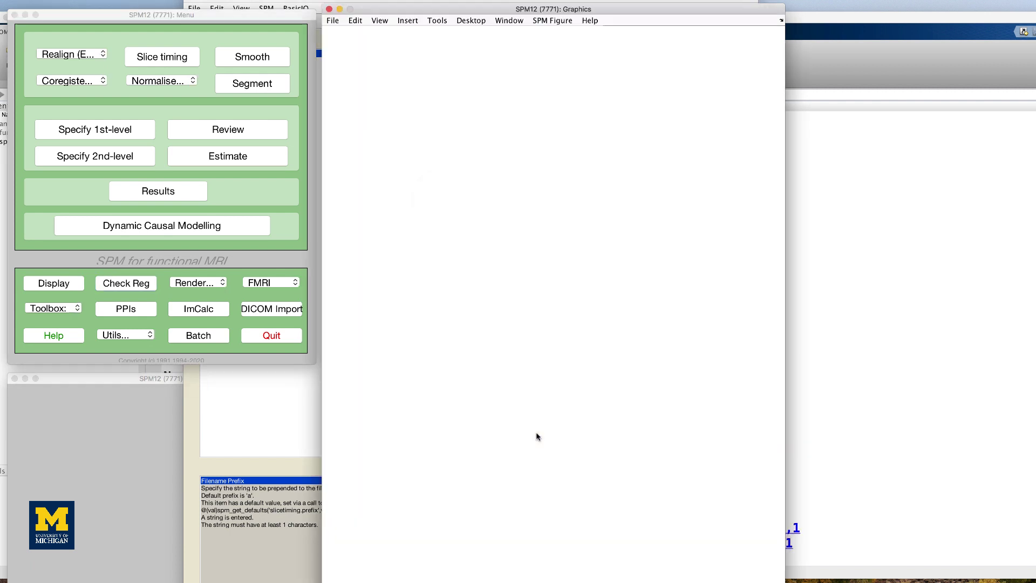
{"action": "left_click", "coordinate": [641, 439]}
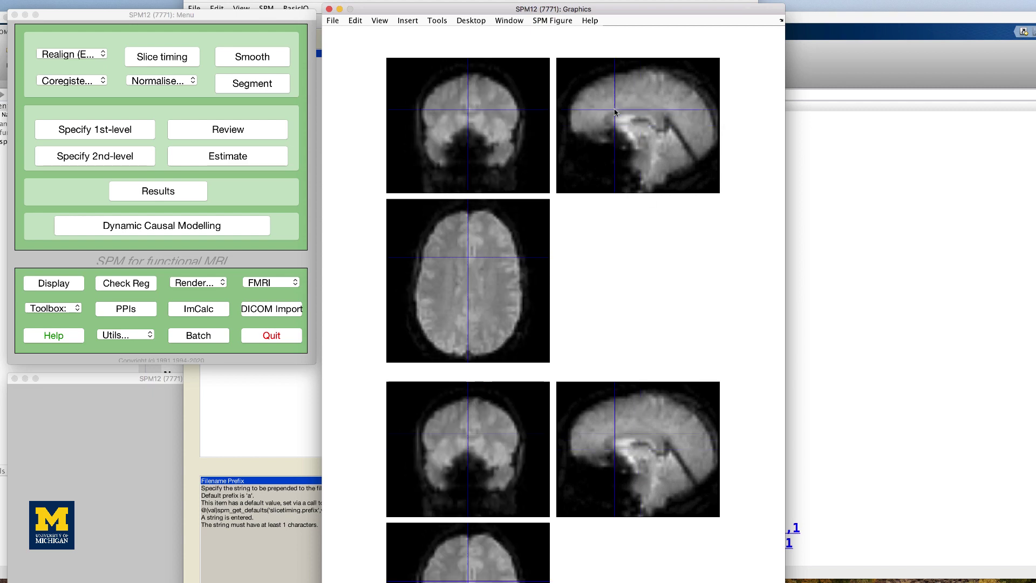
{"action": "left_click_drag", "start_coordinate": [617, 115], "coordinate": [635, 115]}
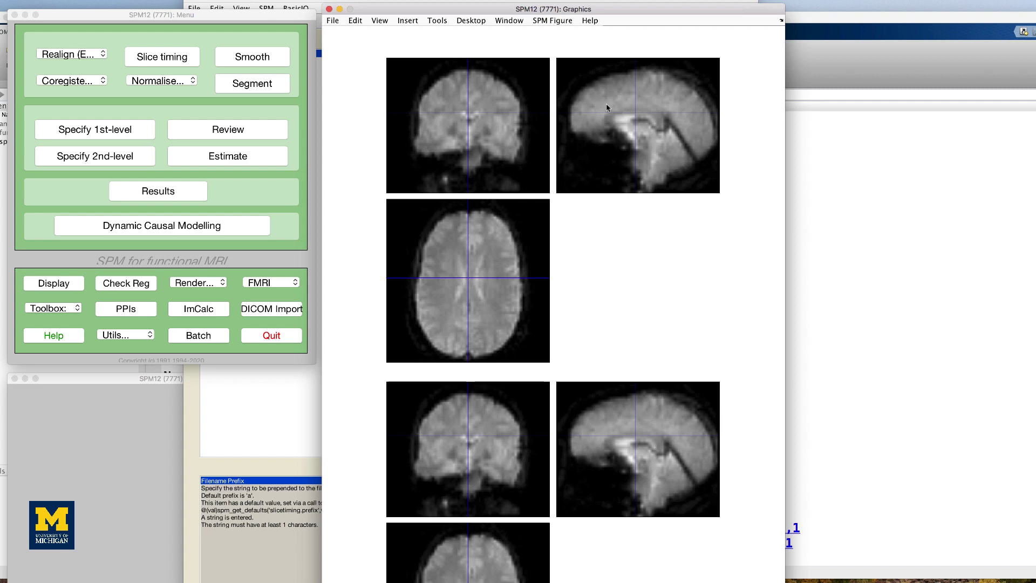
- Start a Coregister (Est & Res) job with the mean run-1 functional image as reference
{"action": "left_click", "coordinate": [71, 80]}
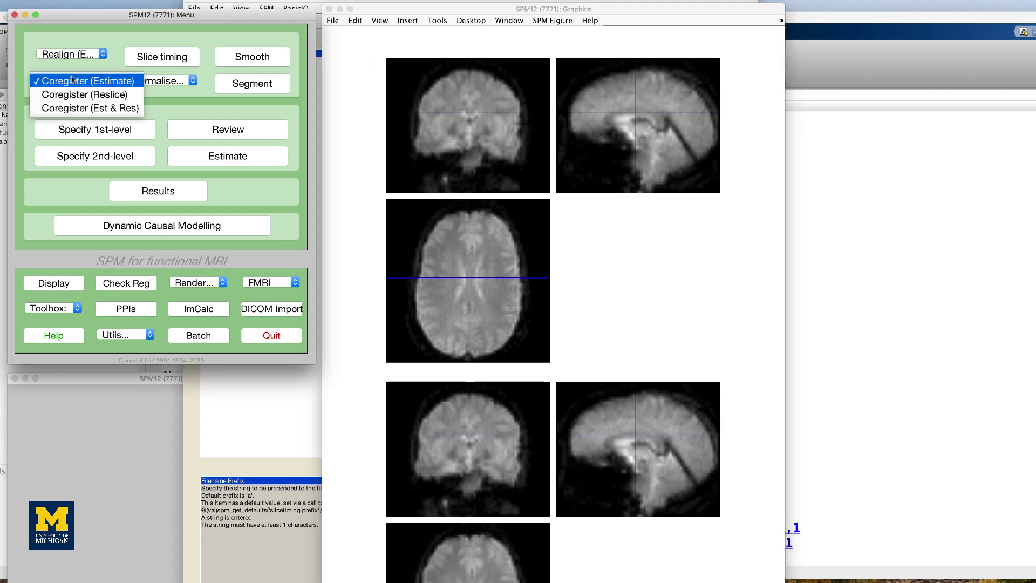
{"action": "left_click", "coordinate": [85, 108]}
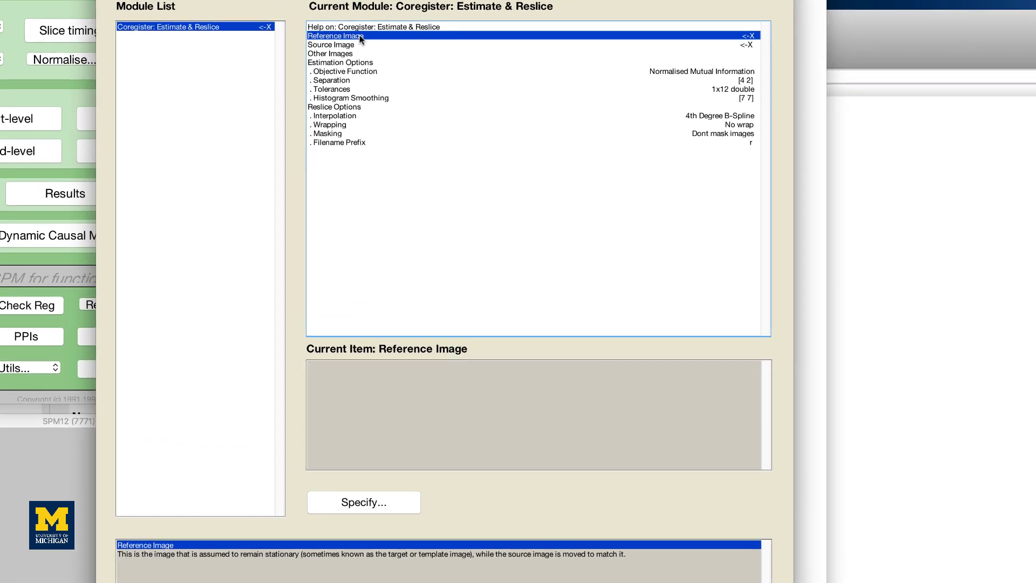
{"action": "double_click", "coordinate": [402, 62]}
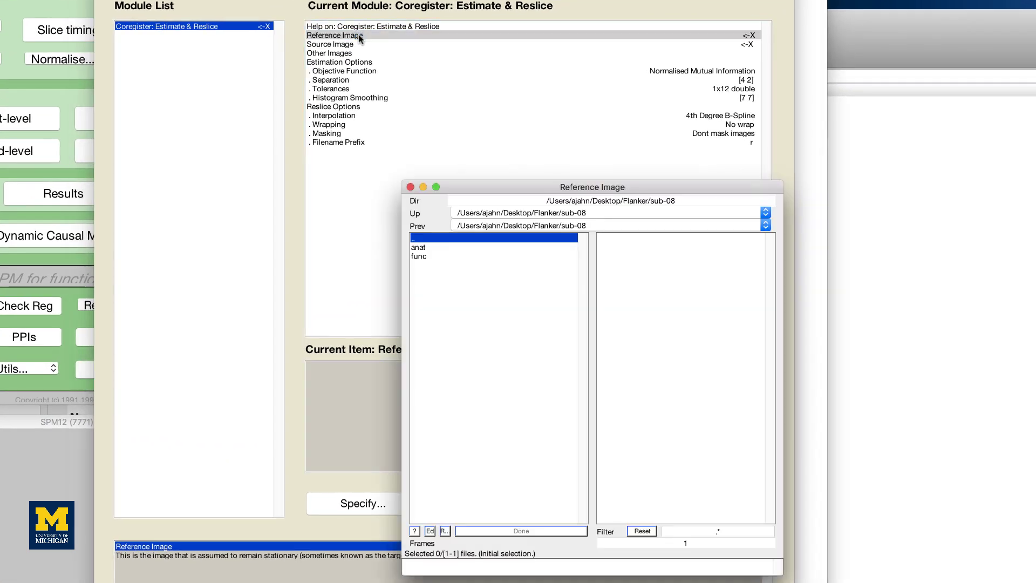
{"action": "left_click", "coordinate": [450, 258]}
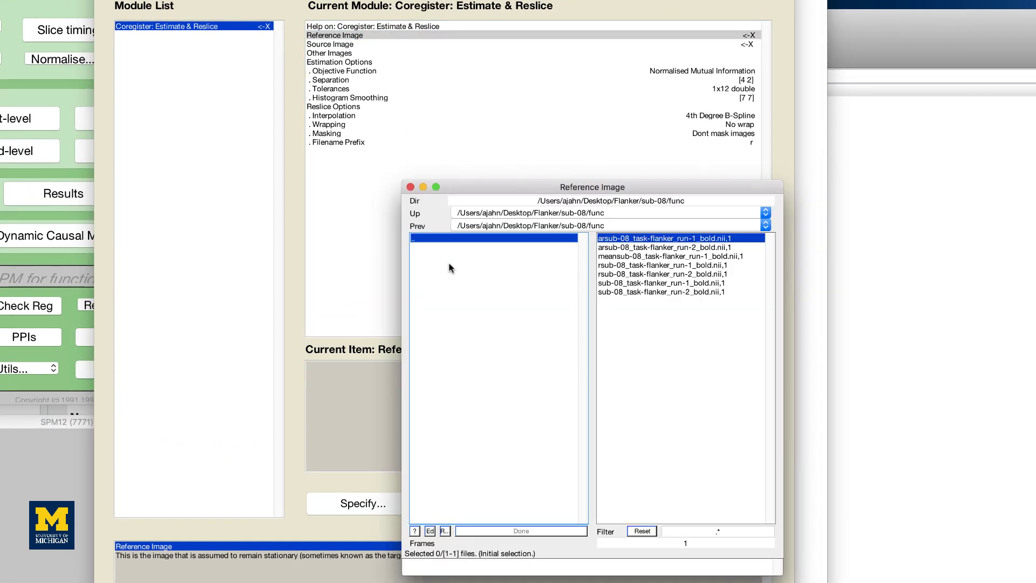
{"action": "left_click", "coordinate": [631, 257]}
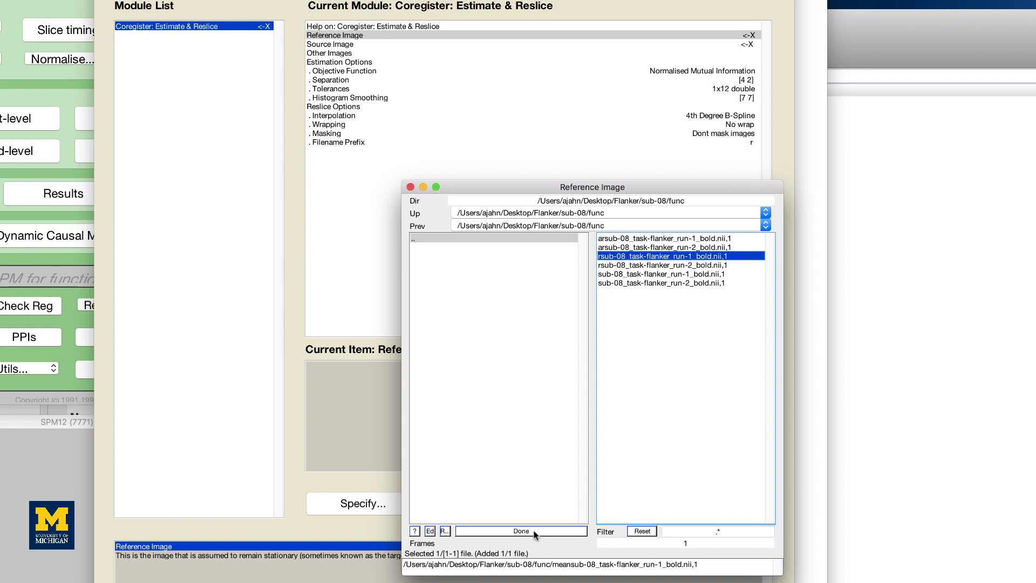
{"action": "left_click", "coordinate": [535, 534]}
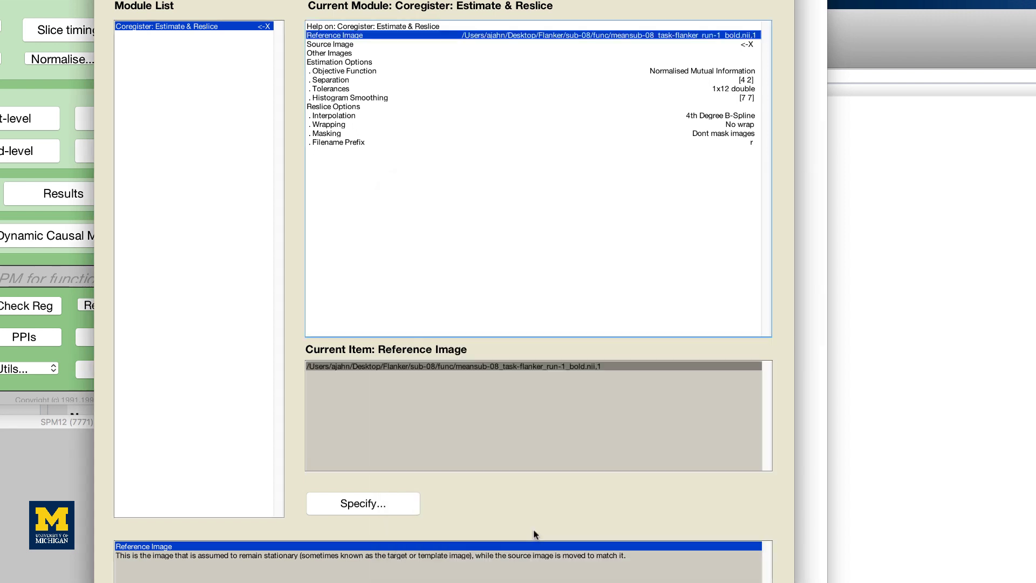
- Set the source image to sub-08_T1w.nii from the anat folder
{"action": "double_click", "coordinate": [351, 45]}
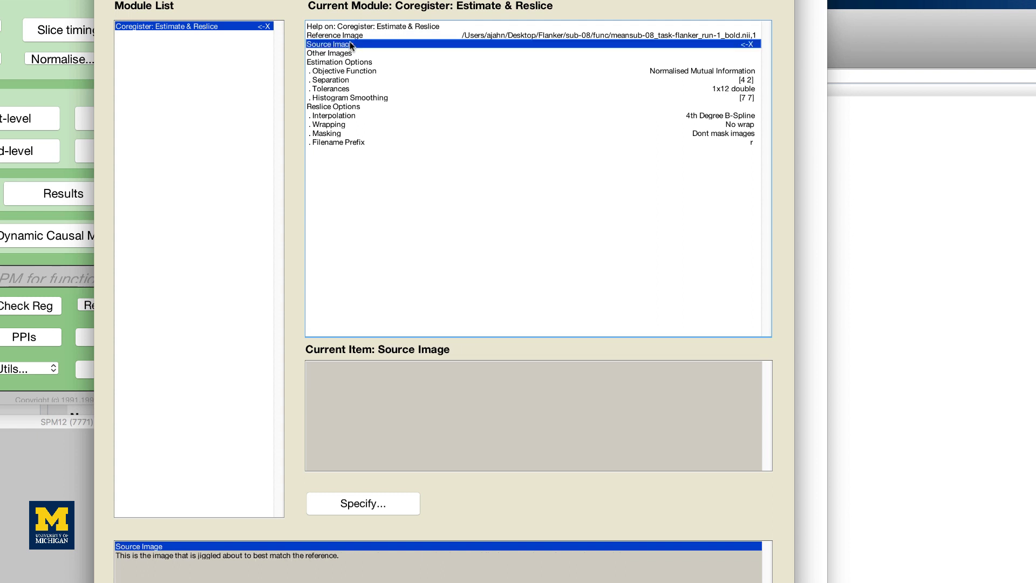
{"action": "double_click", "coordinate": [431, 246]}
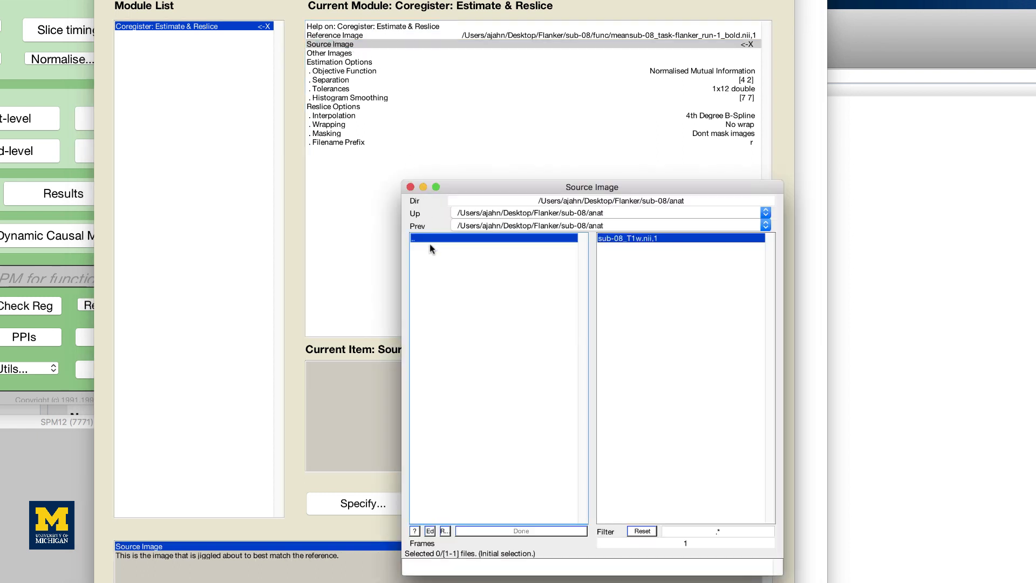
{"action": "left_click", "coordinate": [626, 268]}
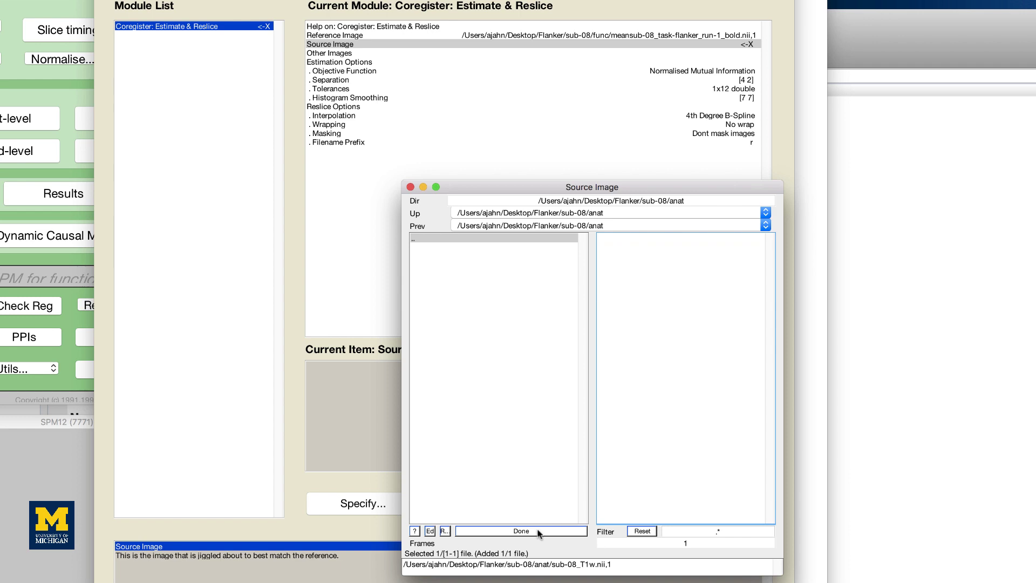
{"action": "left_click", "coordinate": [539, 534]}
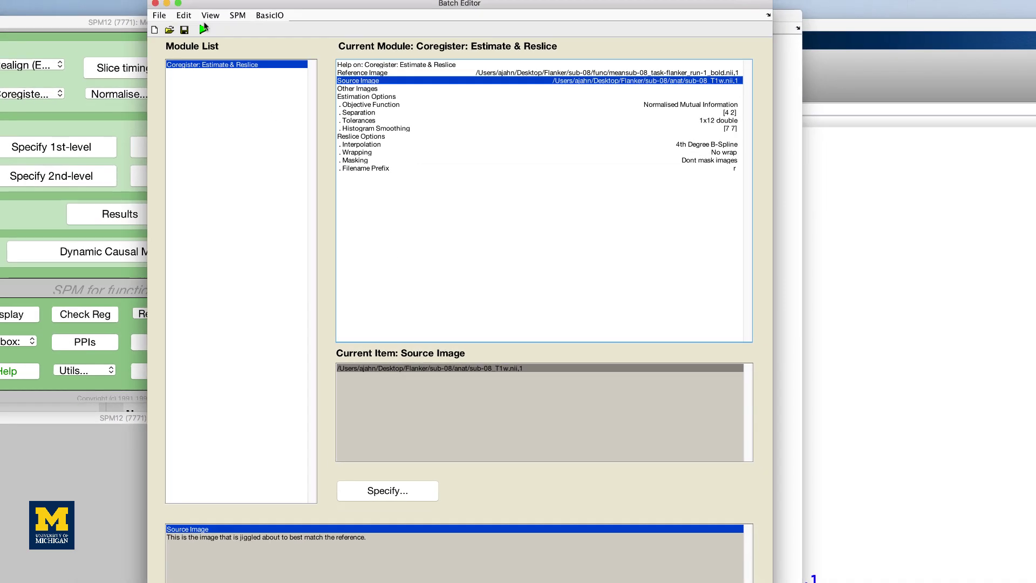
- Run the coregistration and check T1w-to-functional alignment at cortex, ventricles and other locations
{"action": "left_click", "coordinate": [204, 31]}
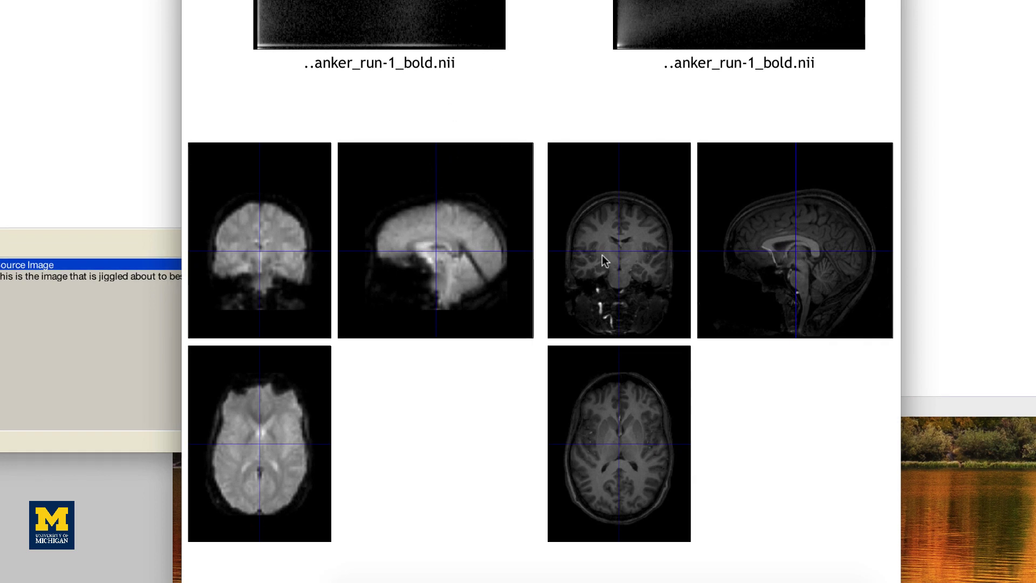
{"action": "left_click", "coordinate": [617, 248]}
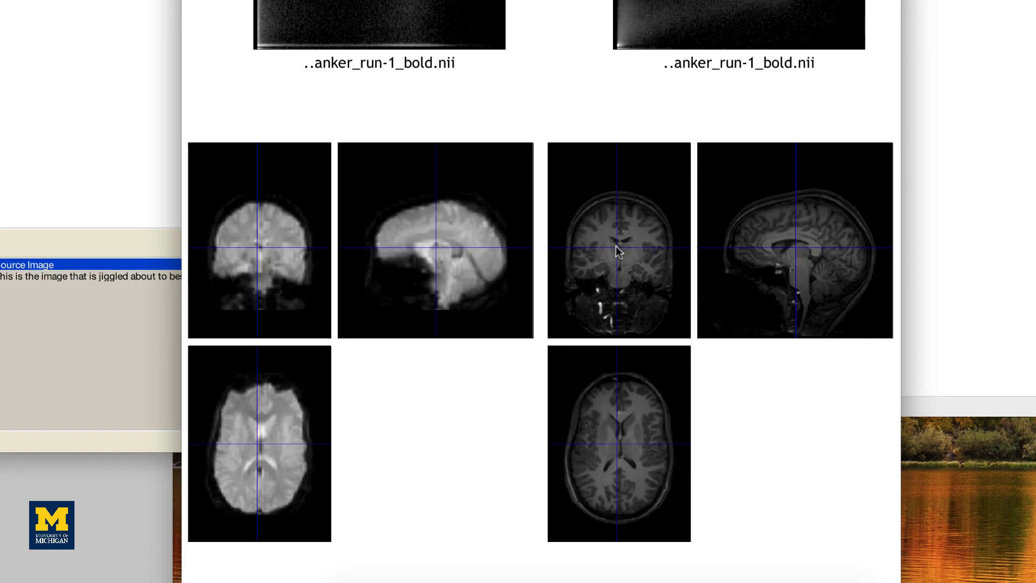
{"action": "left_click_drag", "start_coordinate": [621, 244], "coordinate": [616, 208]}
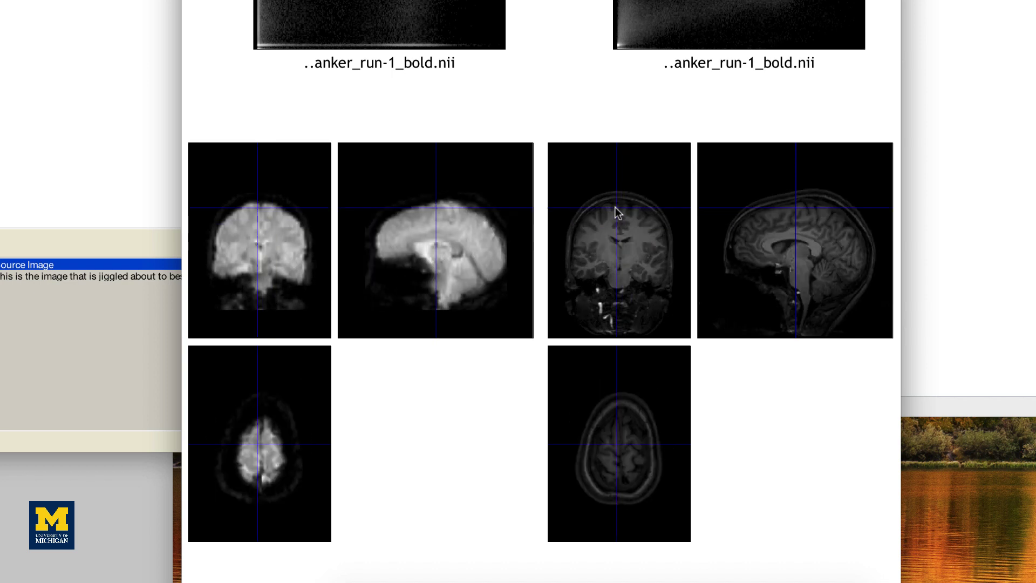
{"action": "left_click", "coordinate": [584, 219]}
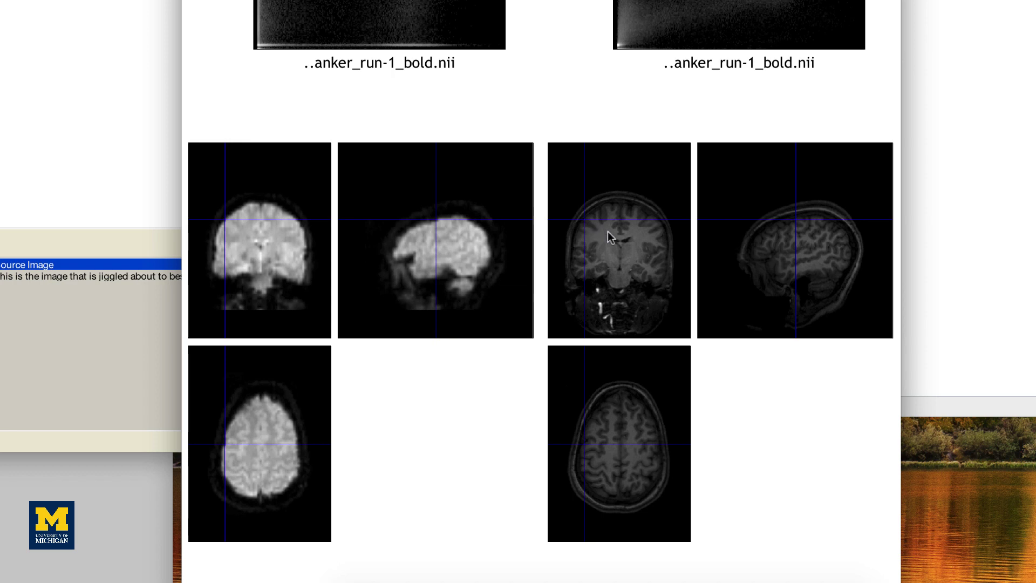
{"action": "left_click", "coordinate": [625, 241]}
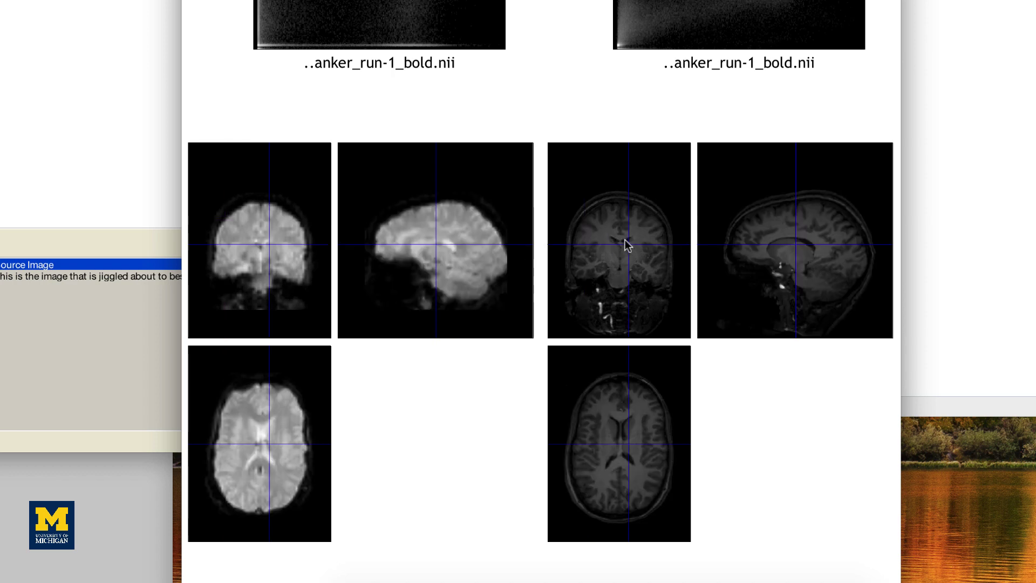
{"action": "left_click", "coordinate": [266, 444]}
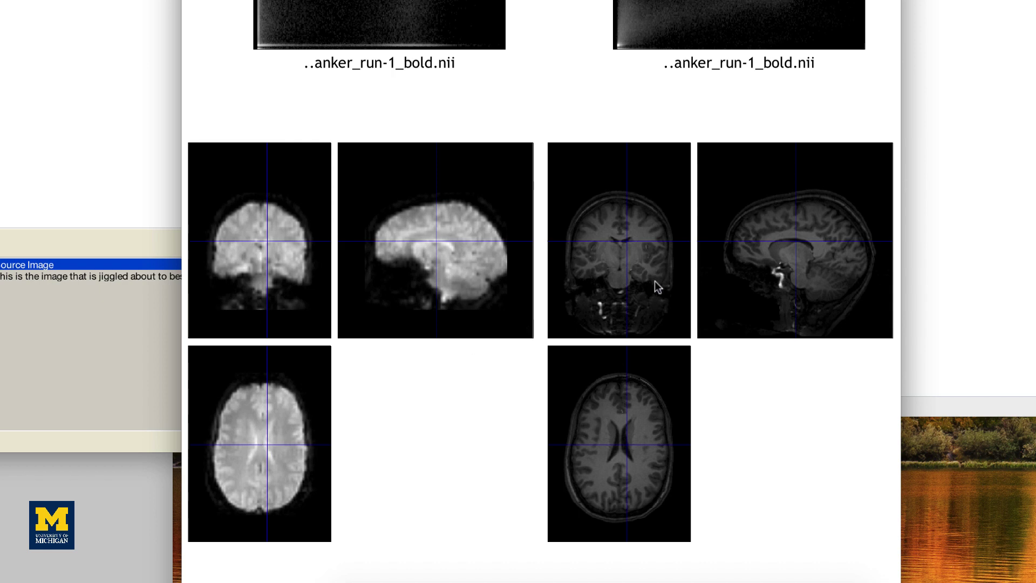
{"action": "left_click", "coordinate": [621, 224]}
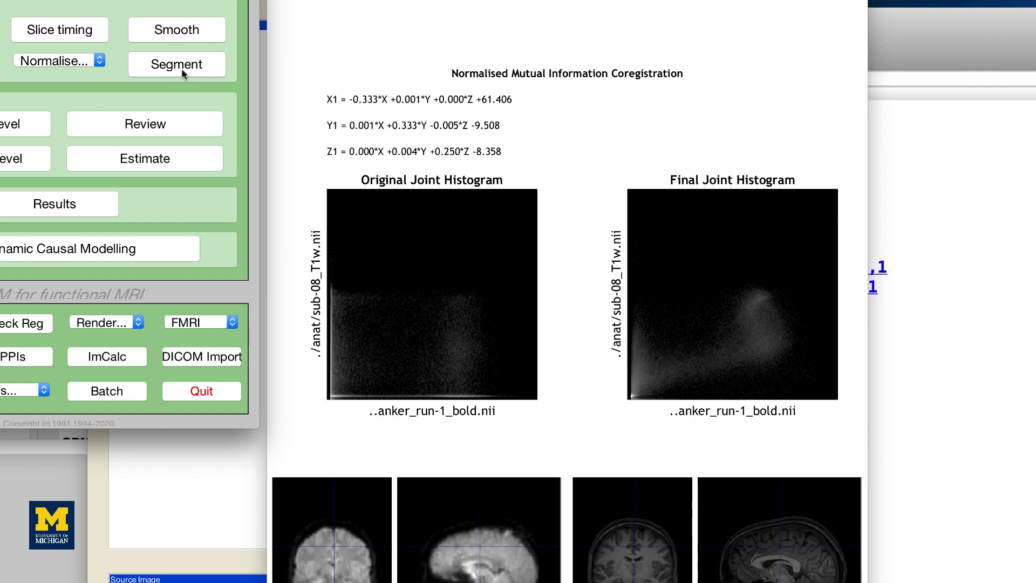
- Set up a Segment job with rsub-08_T1w.nii as the input volume
{"action": "left_click", "coordinate": [181, 68]}
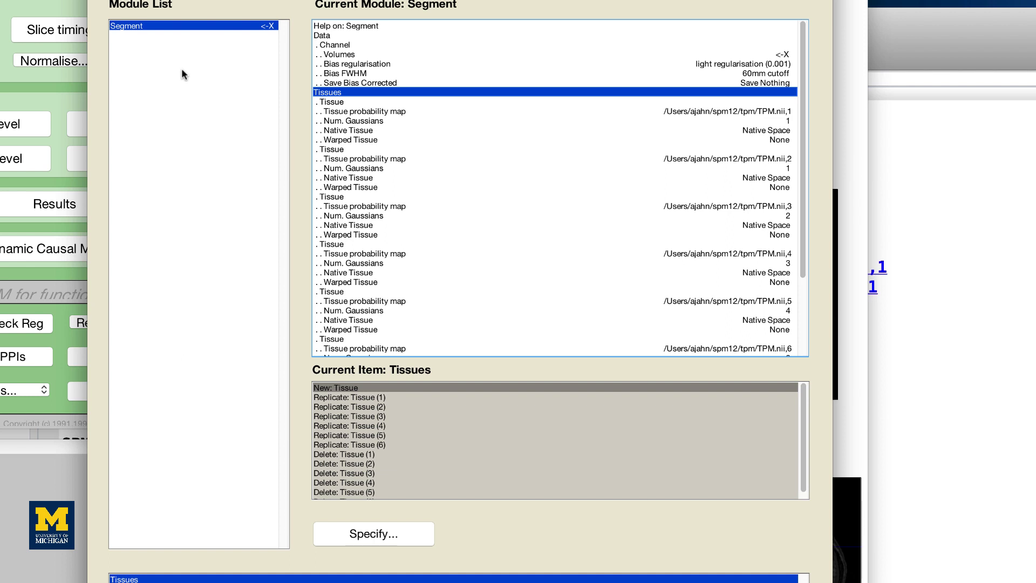
{"action": "double_click", "coordinate": [354, 55]}
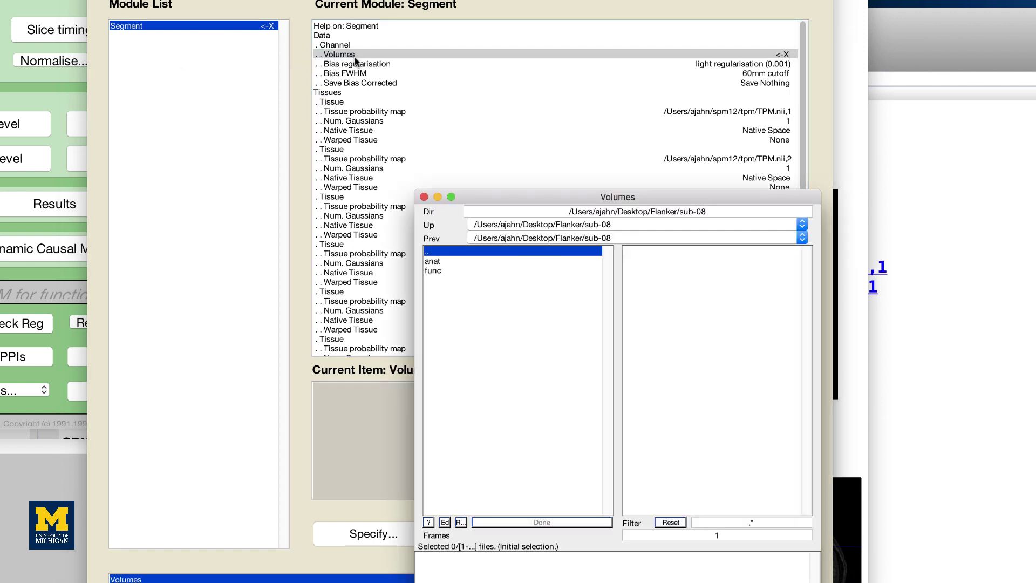
{"action": "left_click", "coordinate": [433, 262]}
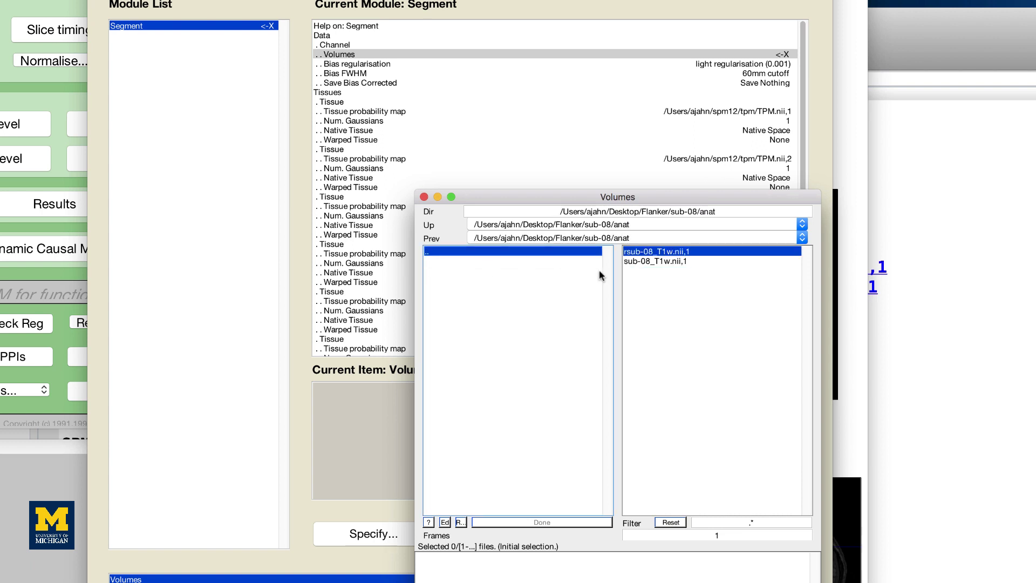
{"action": "left_click", "coordinate": [649, 252]}
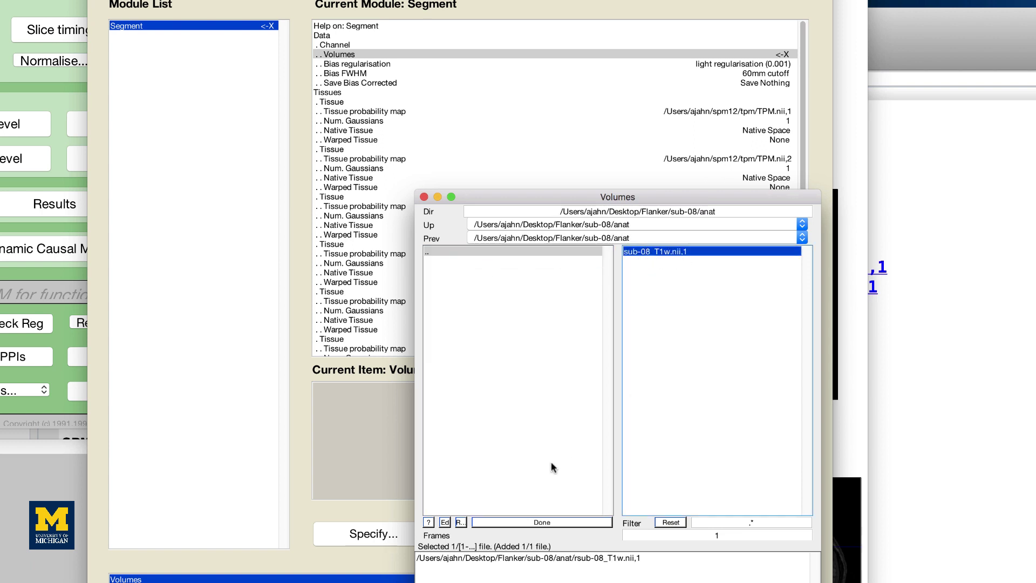
{"action": "left_click", "coordinate": [523, 522]}
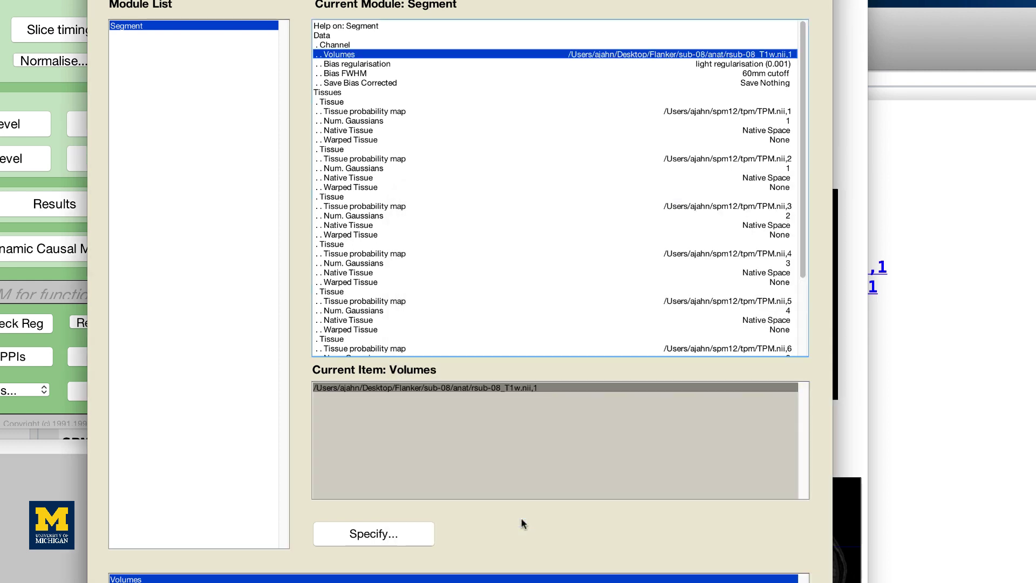
- Save the bias-corrected image, write the forward deformation field, and run segmentation
{"action": "left_click", "coordinate": [380, 84]}
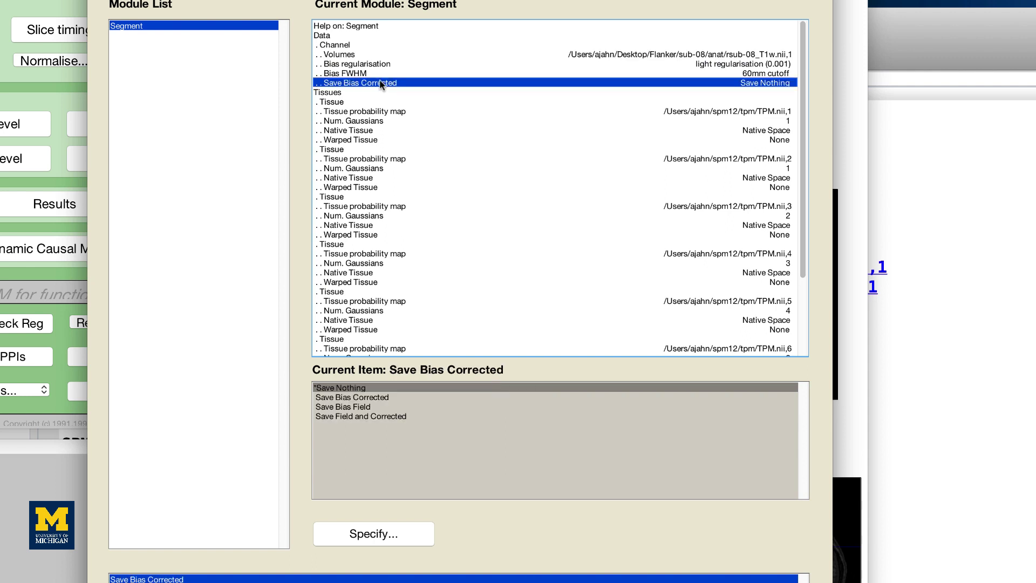
{"action": "left_click", "coordinate": [380, 398]}
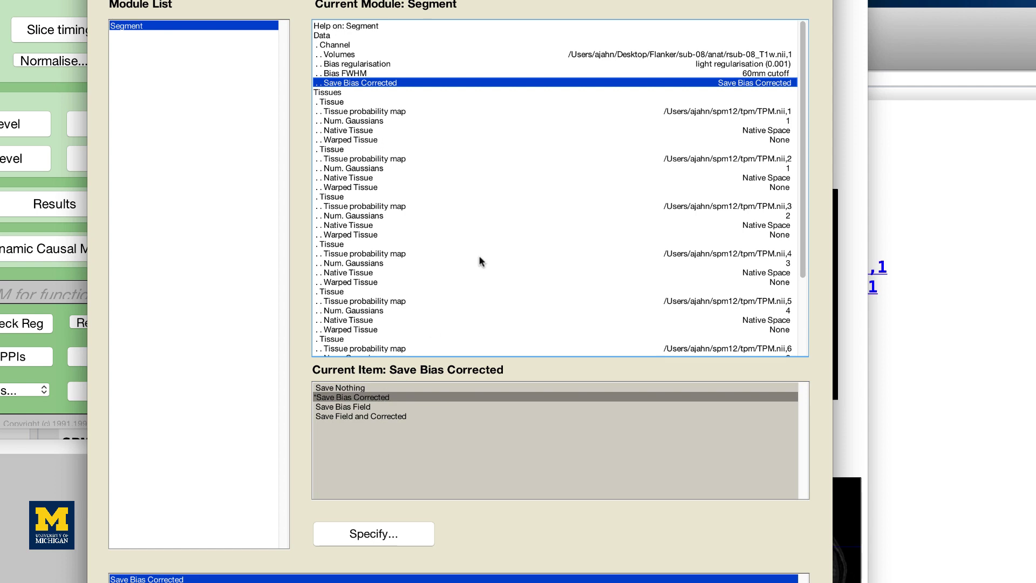
{"action": "scroll", "coordinate": [480, 263], "scroll_direction": "down", "scroll_amount": 5}
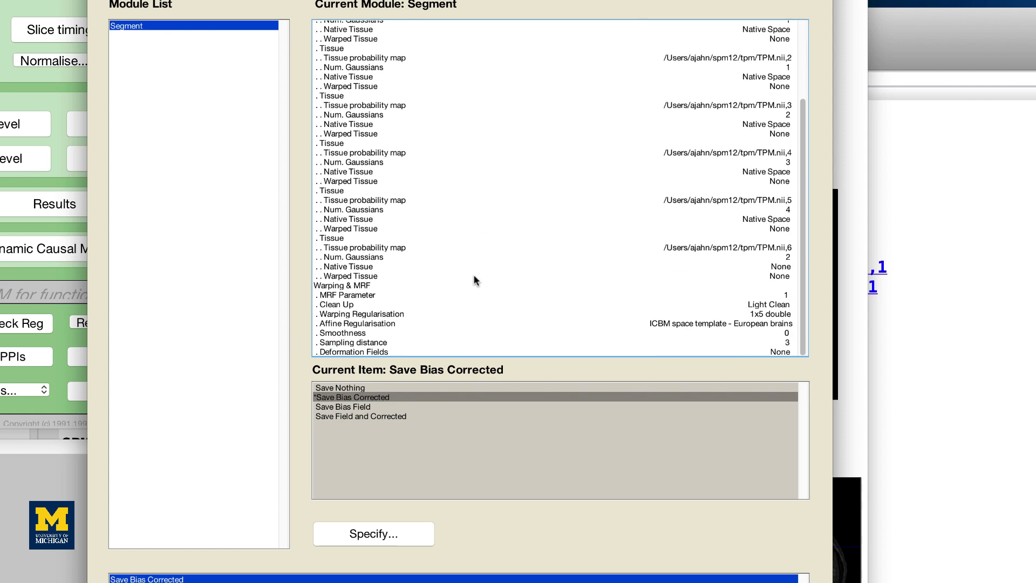
{"action": "left_click", "coordinate": [447, 352]}
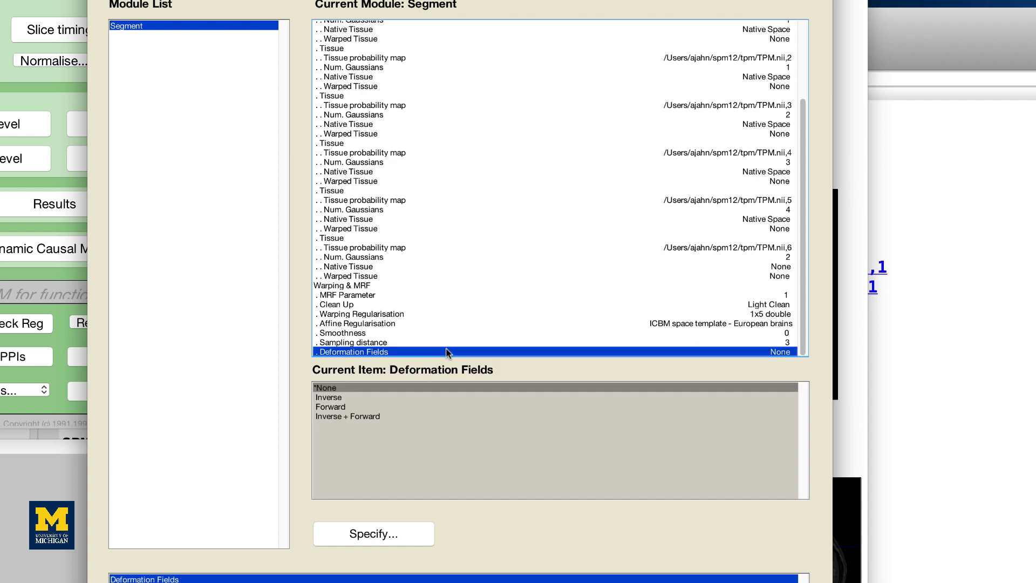
{"action": "left_click", "coordinate": [351, 409]}
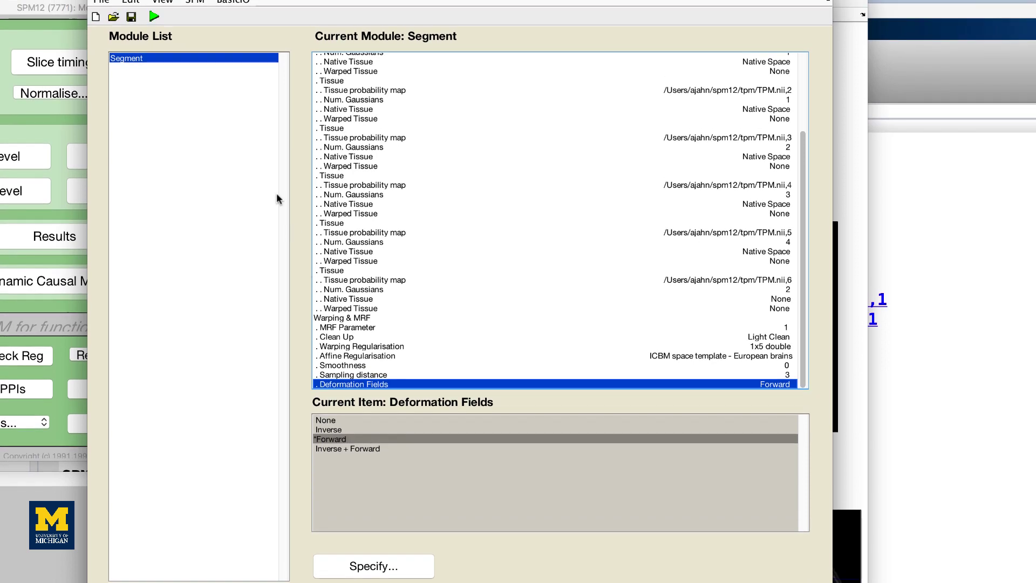
{"action": "left_click", "coordinate": [154, 17]}
- Create a Normalise (Write) job for a new subject using the y_rsub-08_T1w.nii deformation field
{"action": "left_click", "coordinate": [70, 96]}
{"action": "left_click", "coordinate": [70, 96]}
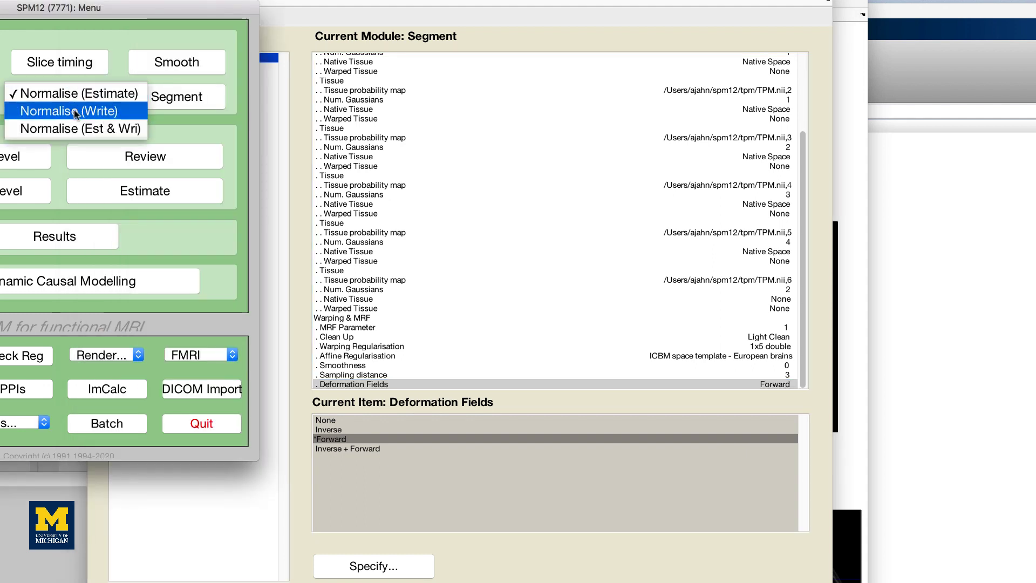
{"action": "left_click", "coordinate": [74, 111]}
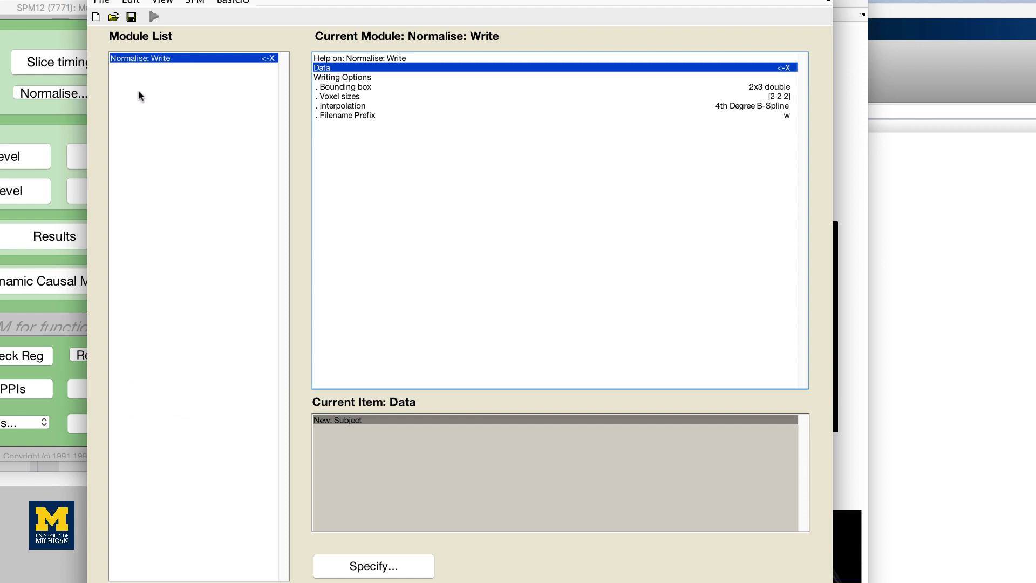
{"action": "left_click", "coordinate": [359, 429]}
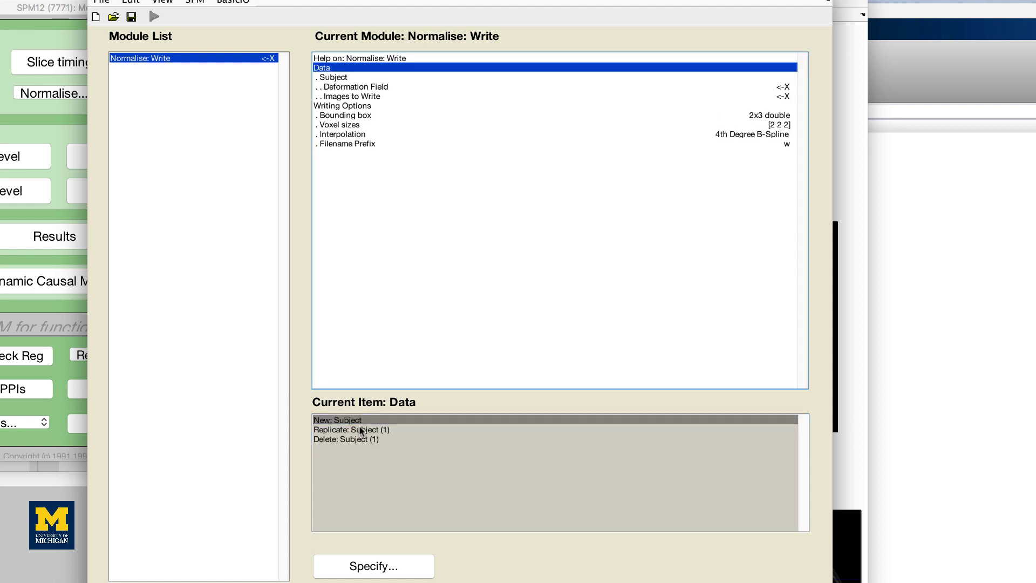
{"action": "double_click", "coordinate": [360, 39]}
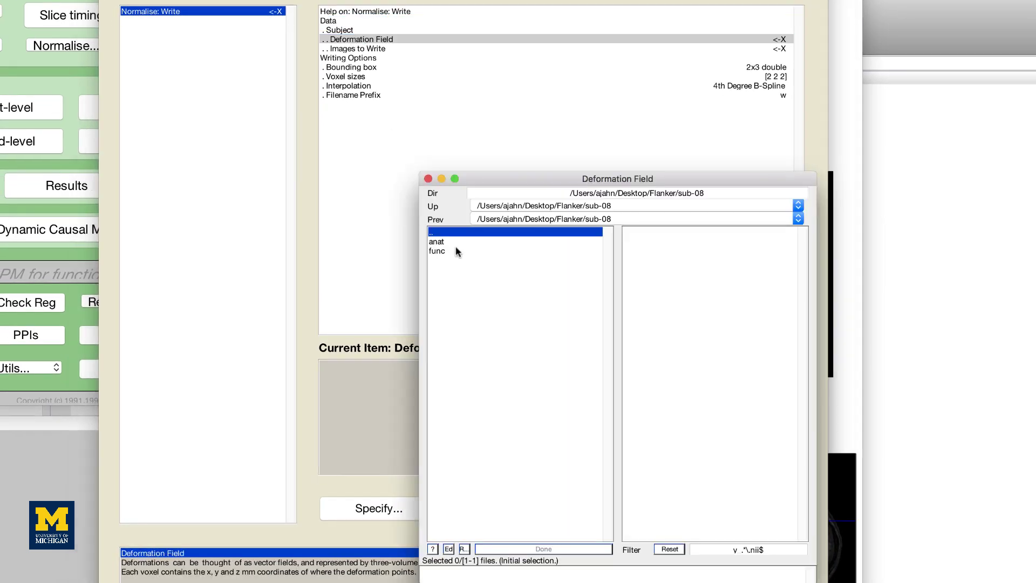
{"action": "left_click", "coordinate": [453, 242]}
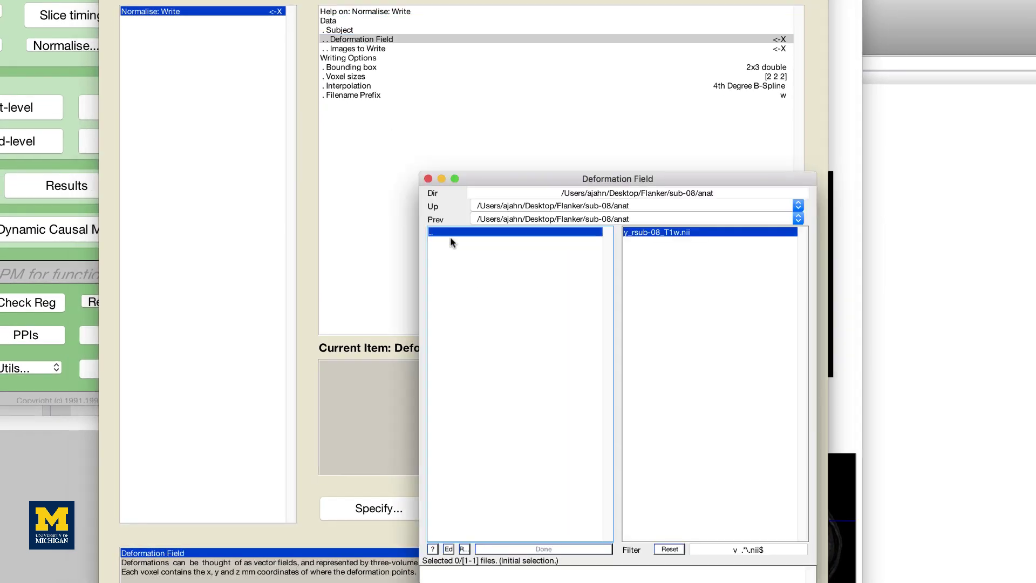
{"action": "left_click", "coordinate": [646, 238]}
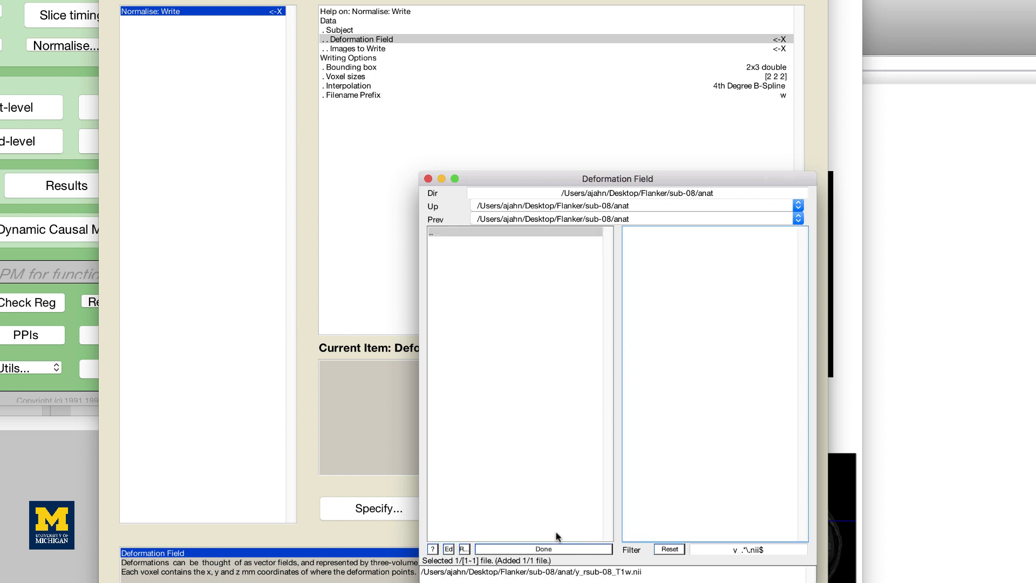
{"action": "left_click", "coordinate": [543, 549]}
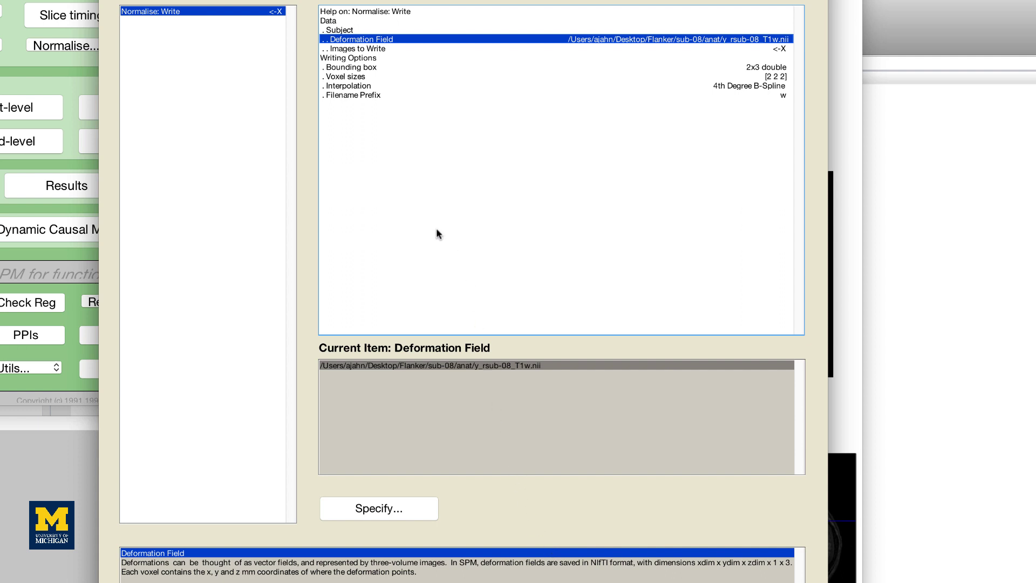
- Add all 292 ^ar-filtered functional frames (1:146 per run) as images to write
{"action": "left_click", "coordinate": [381, 48]}
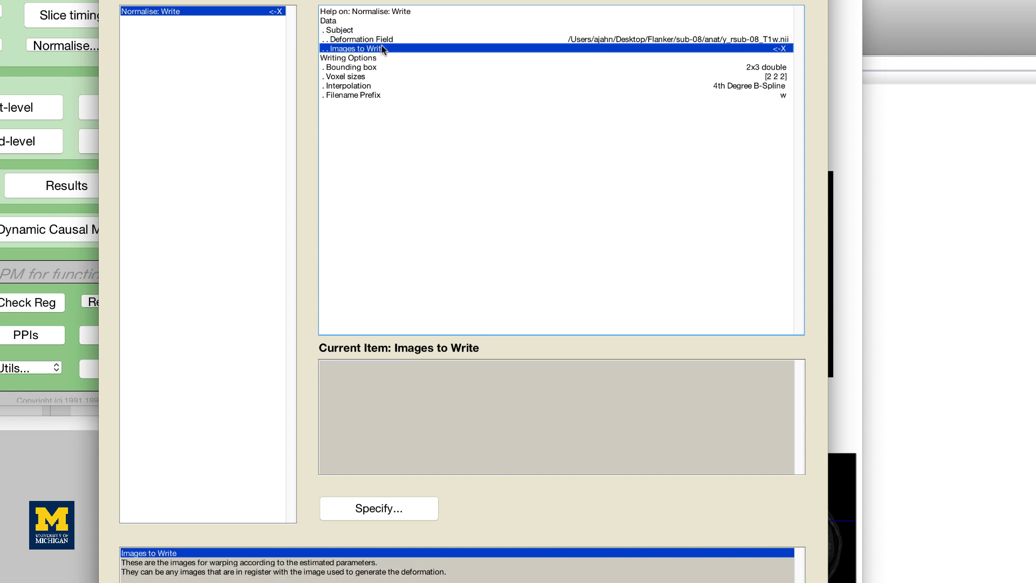
{"action": "double_click", "coordinate": [382, 48]}
{"action": "double_click", "coordinate": [488, 251]}
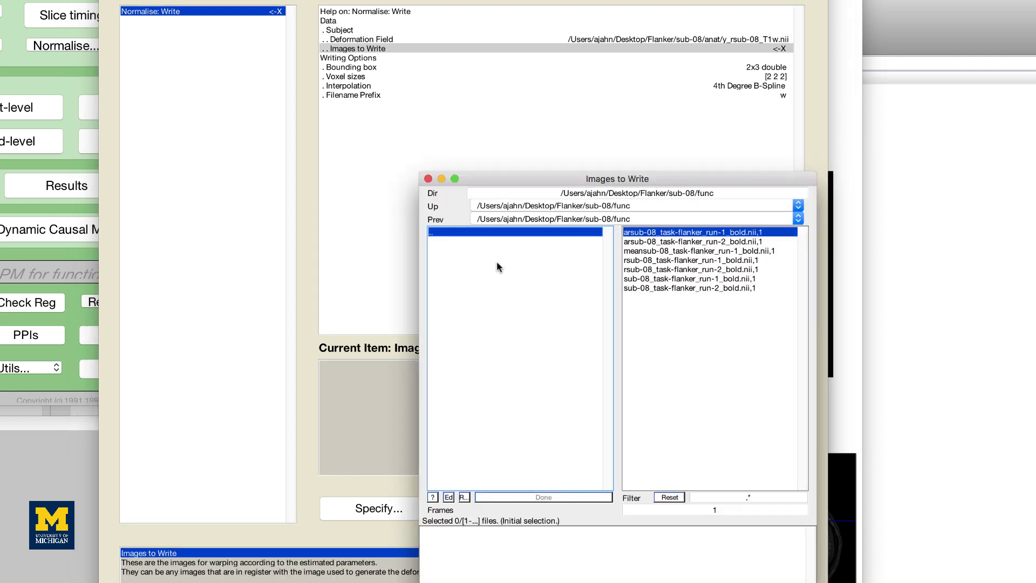
{"action": "left_click", "coordinate": [727, 493]}
{"action": "type", "text": "^ar"}
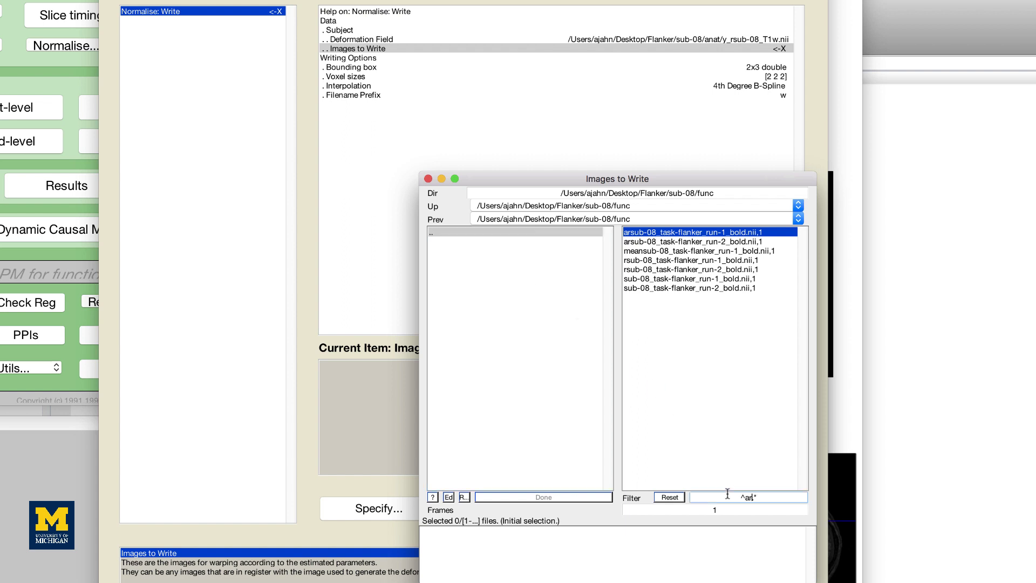
{"action": "key", "text": "Return"}
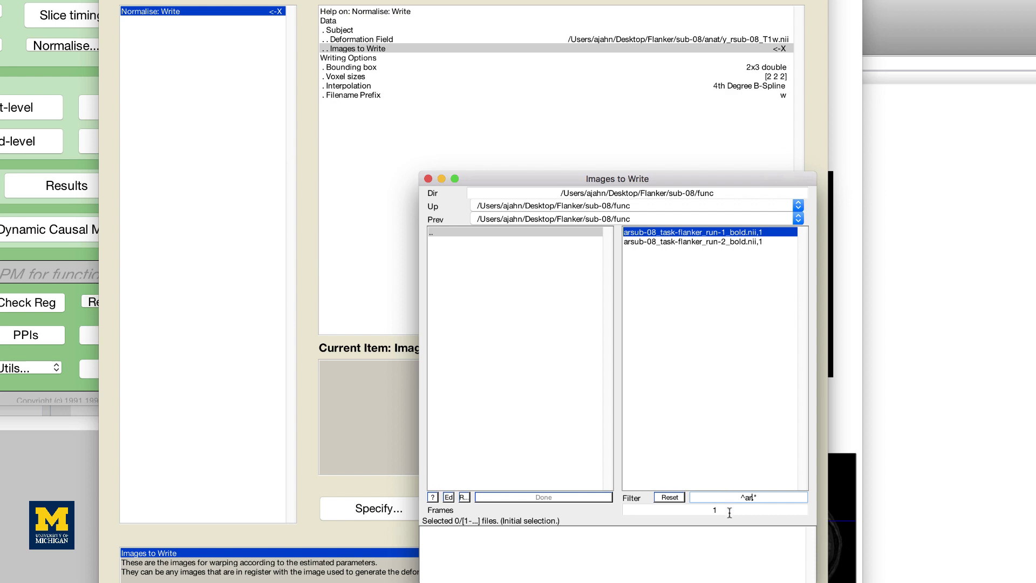
{"action": "left_click", "coordinate": [729, 510]}
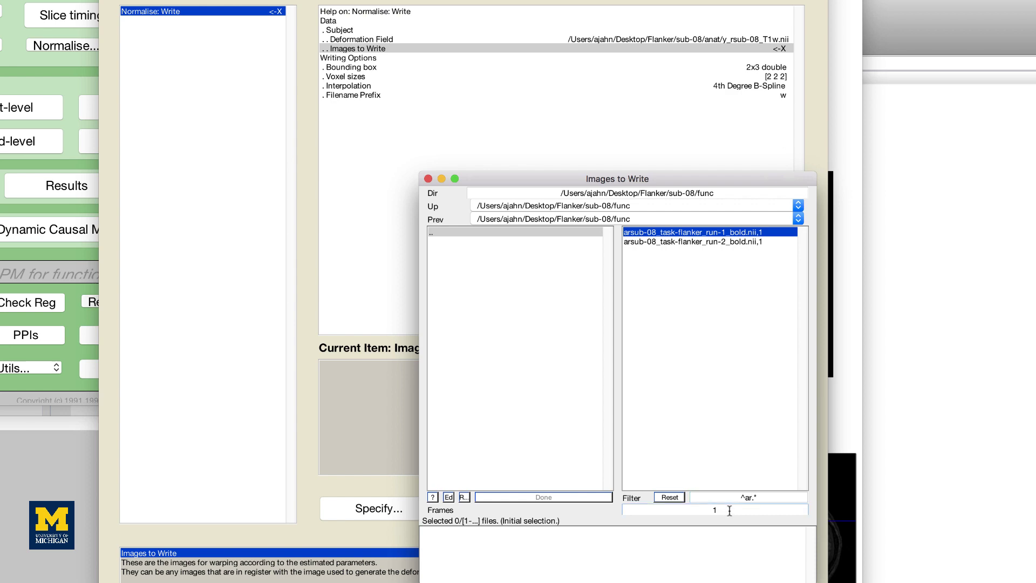
{"action": "type", "text": ":146"}
{"action": "key", "text": "Return"}
{"action": "right_click", "coordinate": [724, 420]}
{"action": "left_click", "coordinate": [745, 424]}
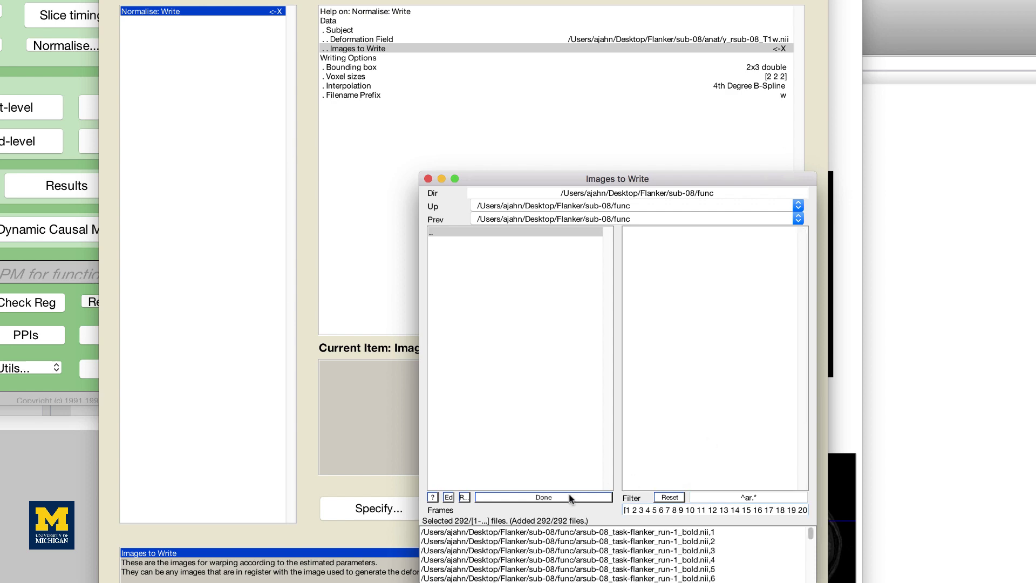
{"action": "left_click", "coordinate": [543, 498]}
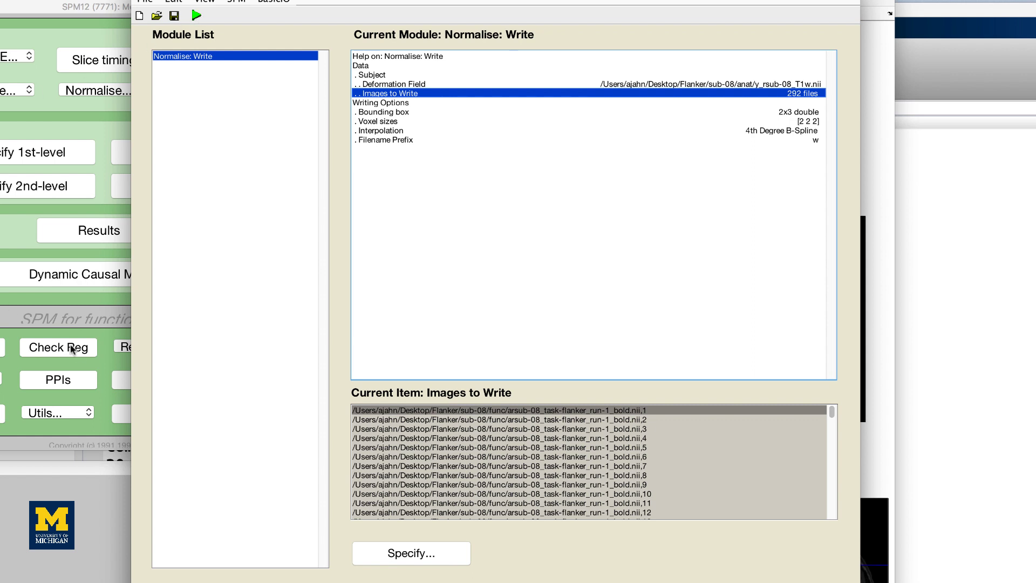
- Choose the normalised warsub-08 run-1 image for a Check Reg comparison
{"action": "left_click", "coordinate": [63, 351]}
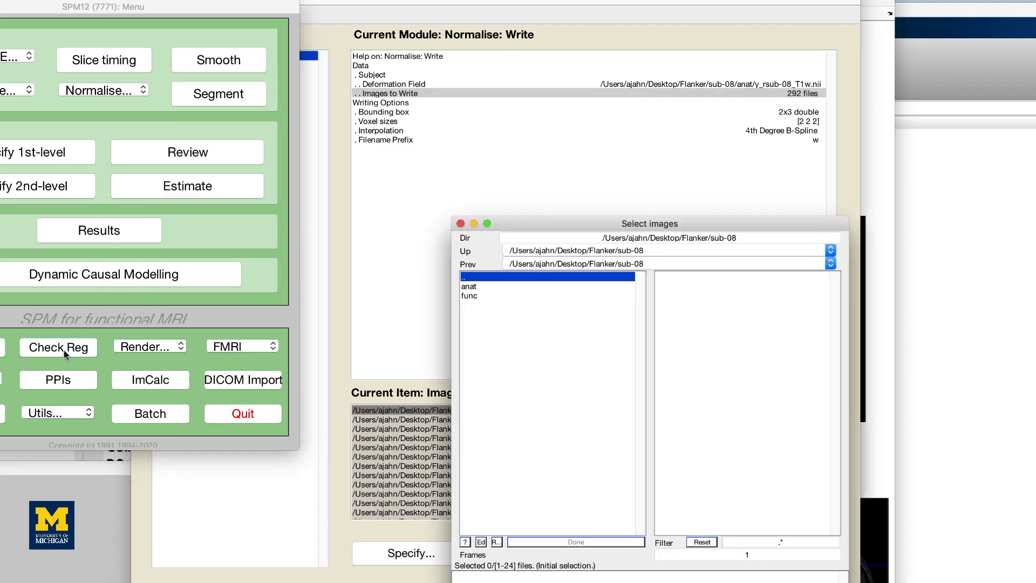
{"action": "left_click", "coordinate": [505, 341]}
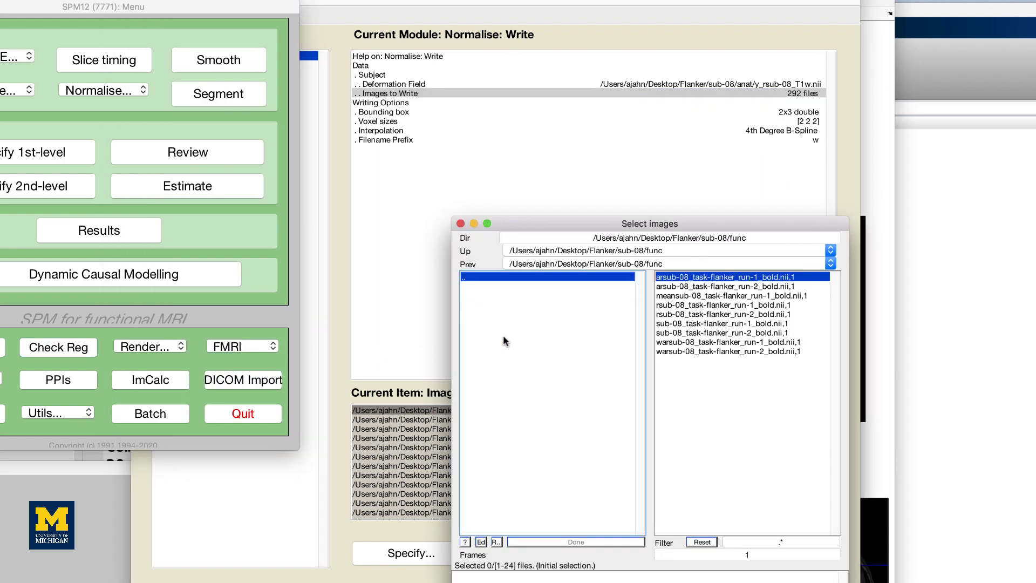
{"action": "left_click", "coordinate": [695, 344]}
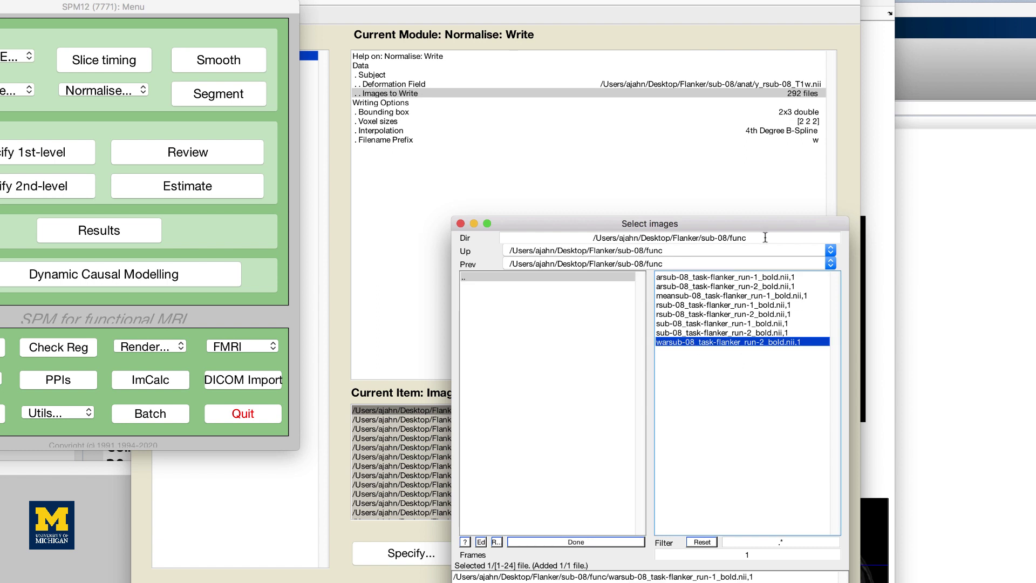
- Switch the image selector's directory to the spm12/canonical templates folder
{"action": "left_click_drag", "start_coordinate": [765, 237], "coordinate": [641, 239]}
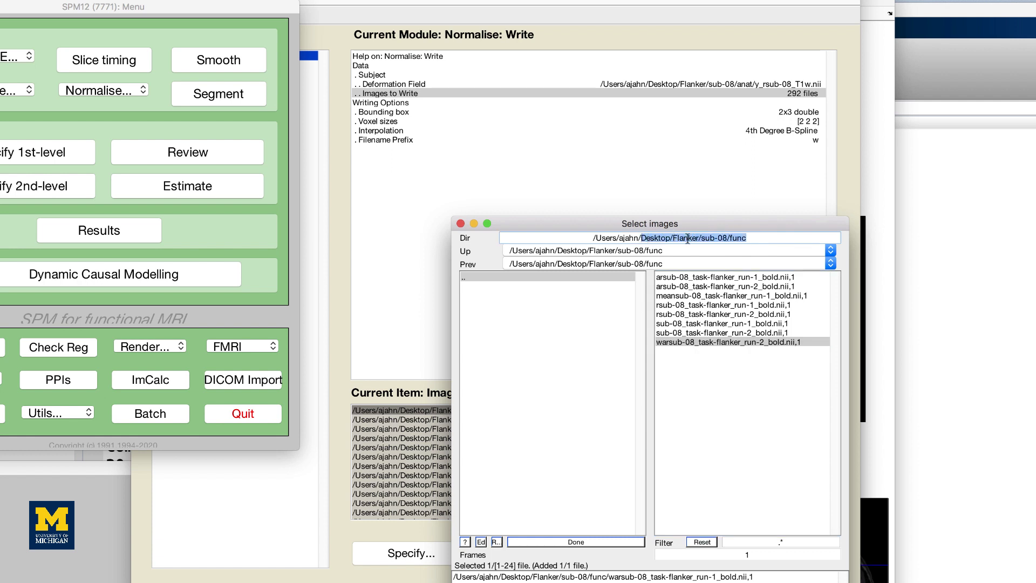
{"action": "type", "text": "spm12/canonical"}
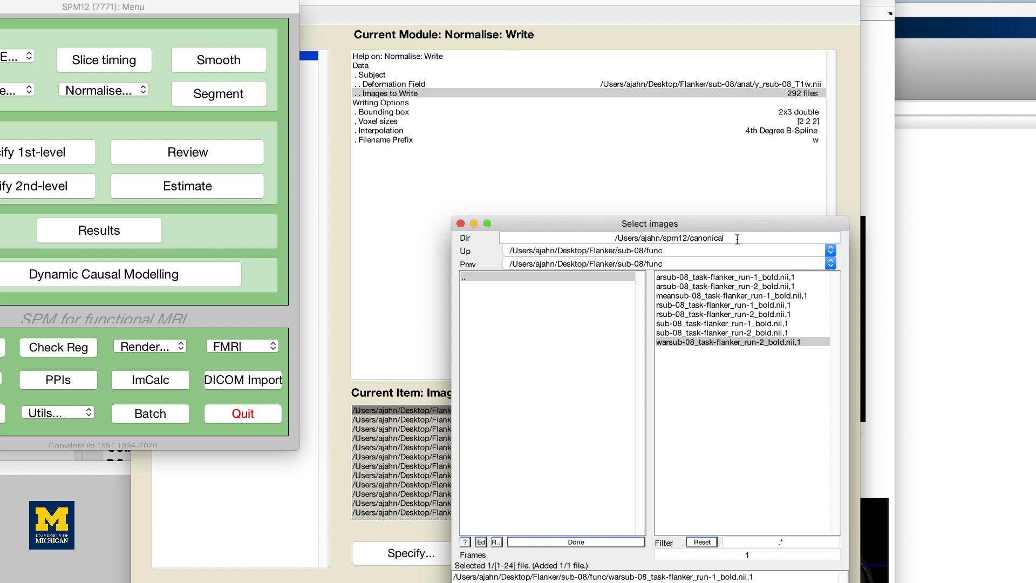
{"action": "key", "text": "Return"}
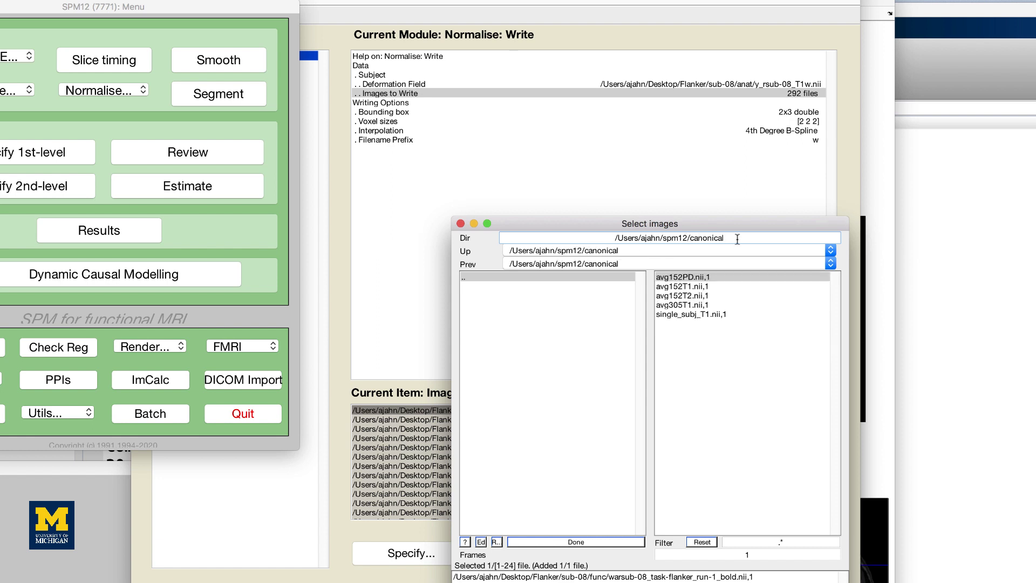
- Display warsub-08 run-1 with avg152T1.nii and compare them at several crosshair positions
{"action": "left_click", "coordinate": [689, 290]}
{"action": "left_click", "coordinate": [595, 542]}
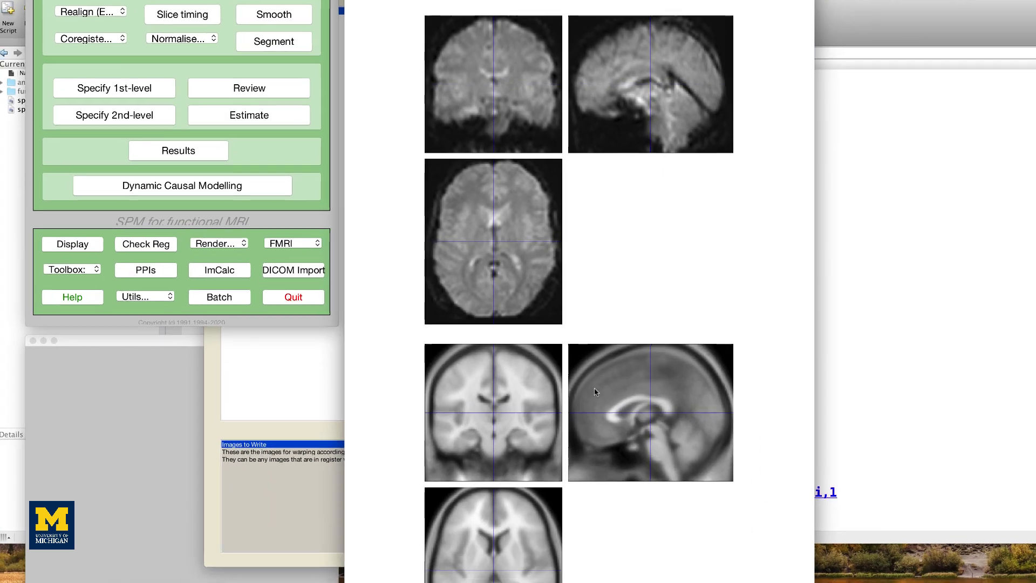
{"action": "left_click", "coordinate": [632, 506]}
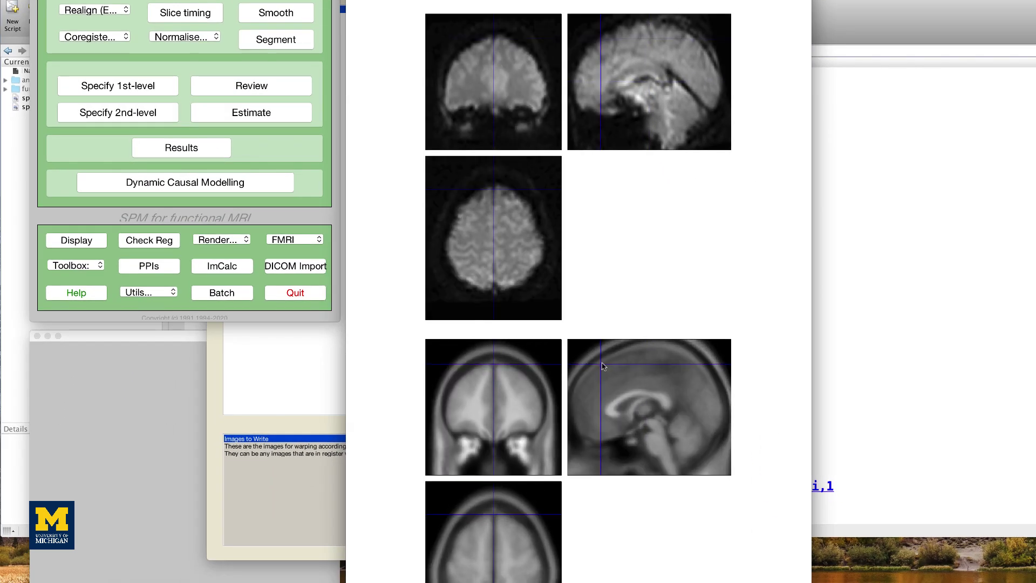
{"action": "left_click_drag", "start_coordinate": [604, 366], "coordinate": [693, 361]}
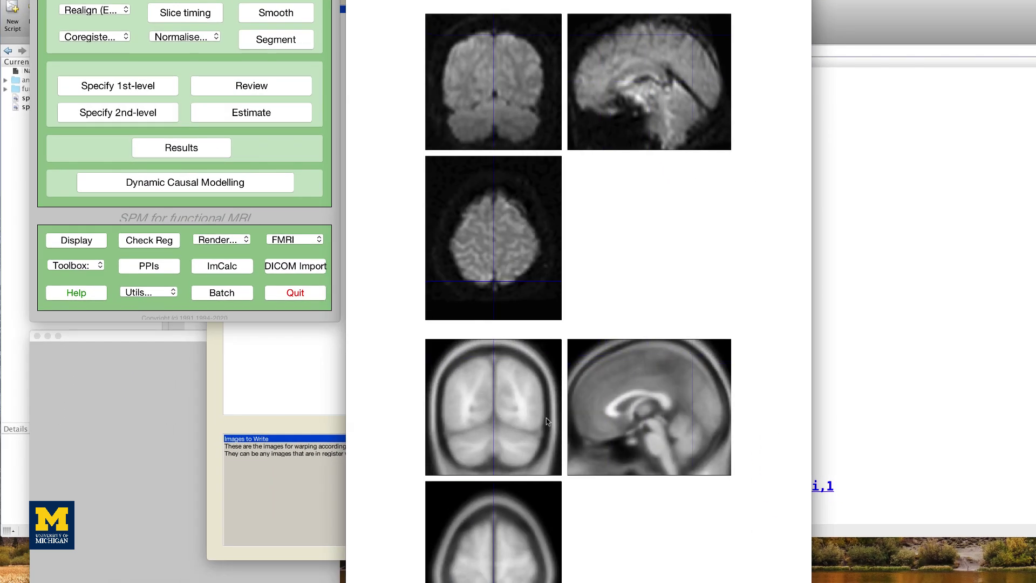
{"action": "left_click", "coordinate": [498, 403]}
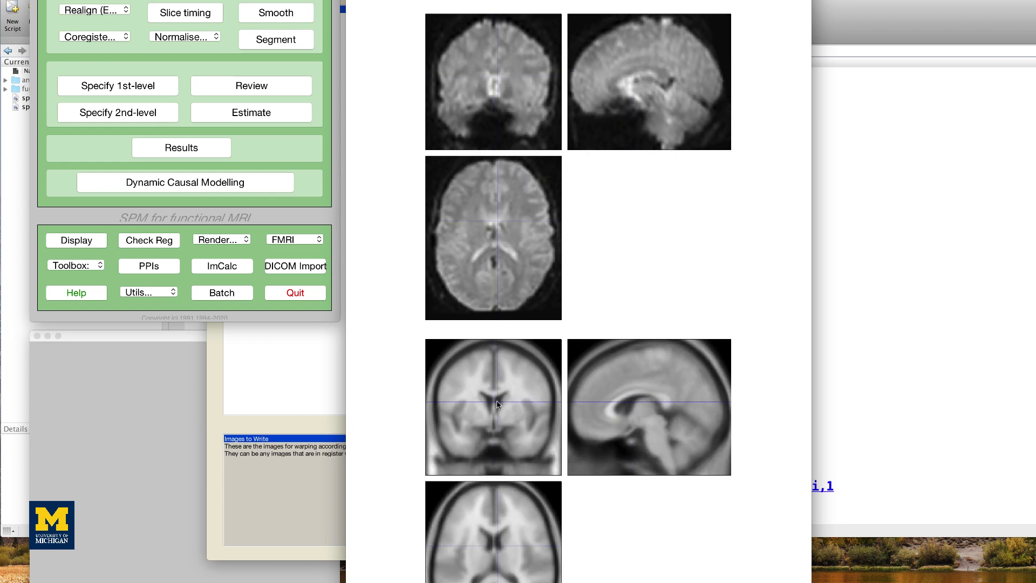
{"action": "left_click", "coordinate": [497, 404]}
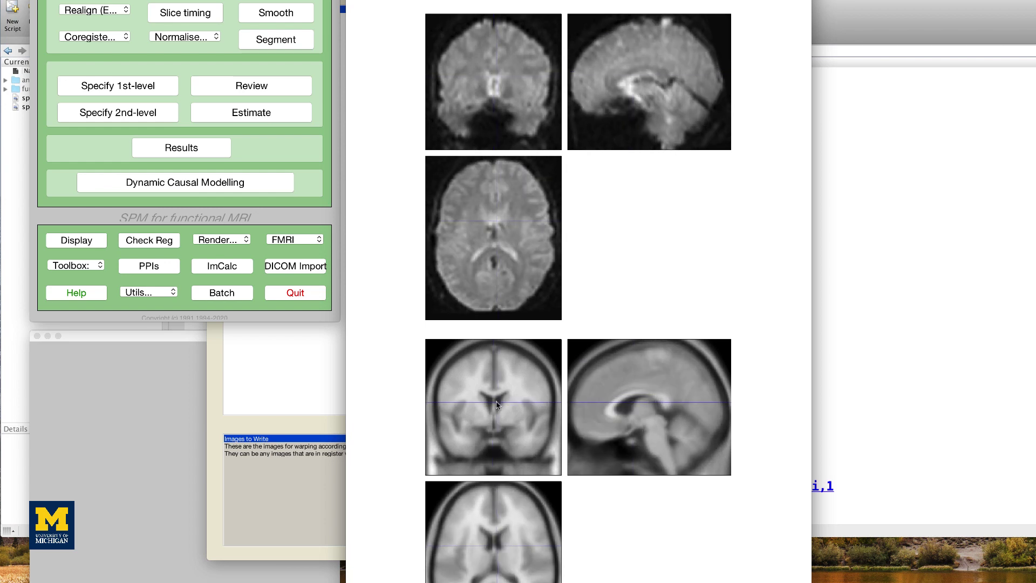
{"action": "left_click", "coordinate": [490, 402]}
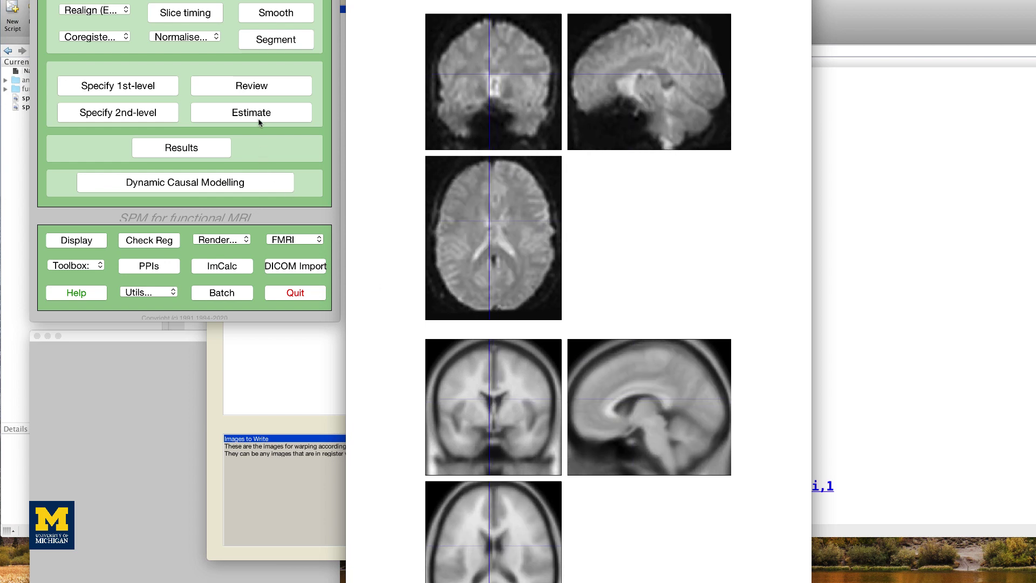
- In the Smooth module, list the func folder's warsub images using filter ^w and frames 1:146
{"action": "left_click", "coordinate": [266, 22]}
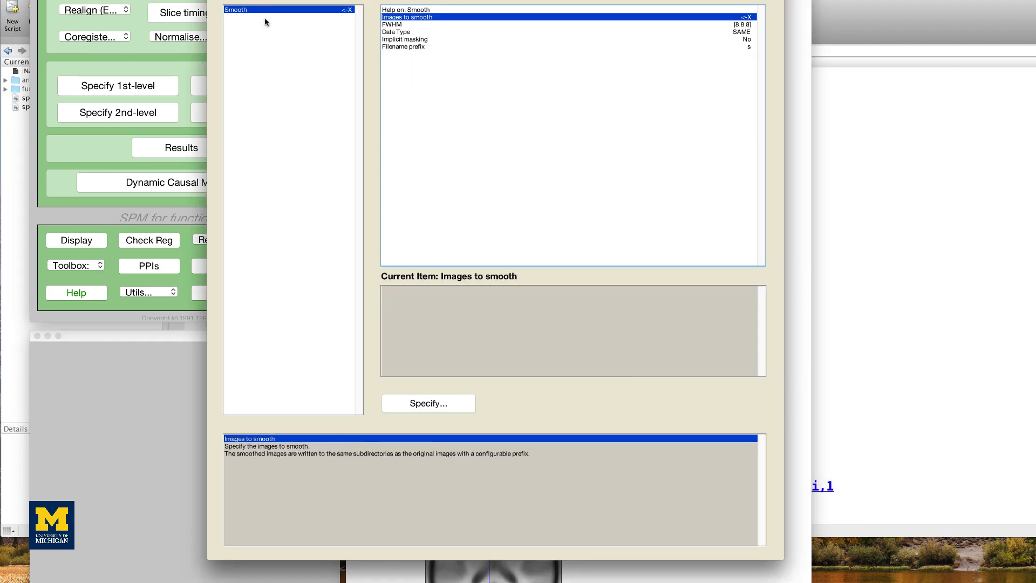
{"action": "double_click", "coordinate": [409, 17]}
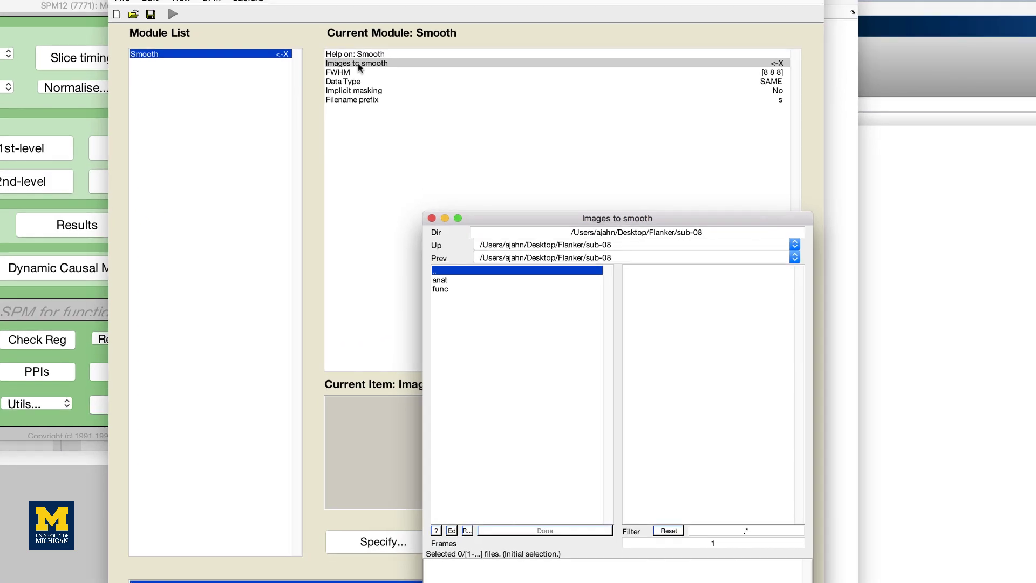
{"action": "left_click", "coordinate": [457, 290]}
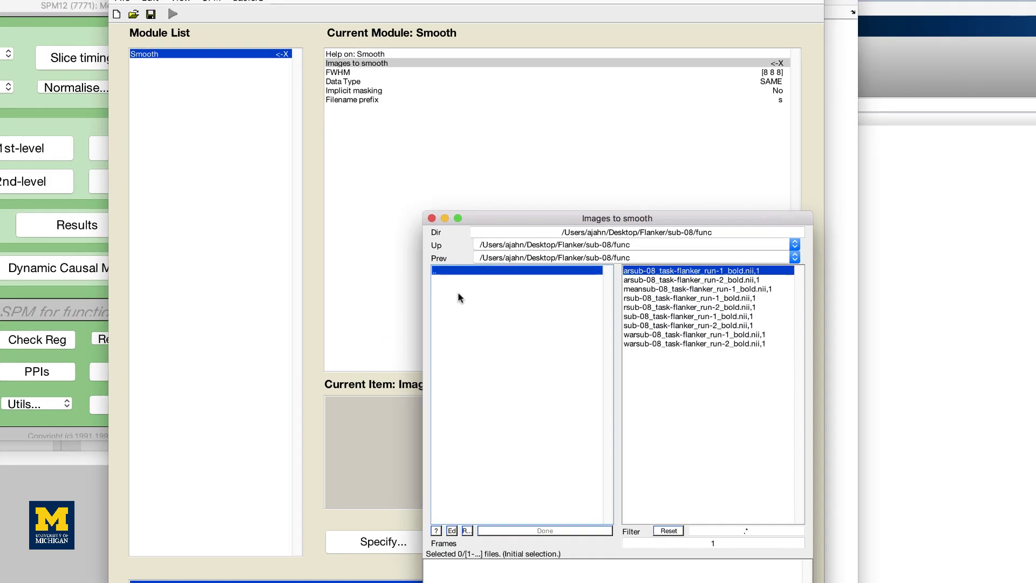
{"action": "left_click", "coordinate": [726, 532]}
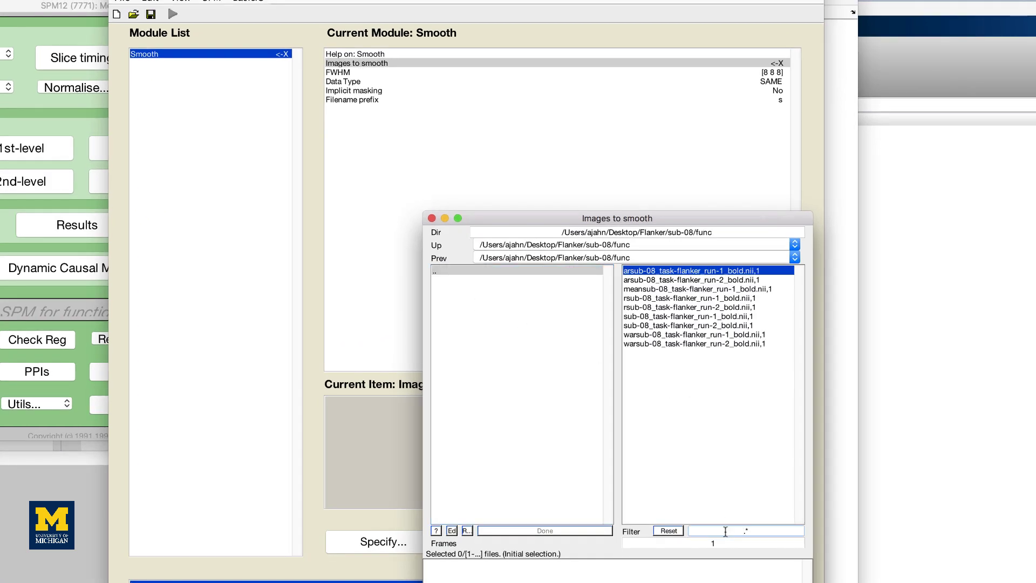
{"action": "type", "text": "^w"}
{"action": "key", "text": "Return"}
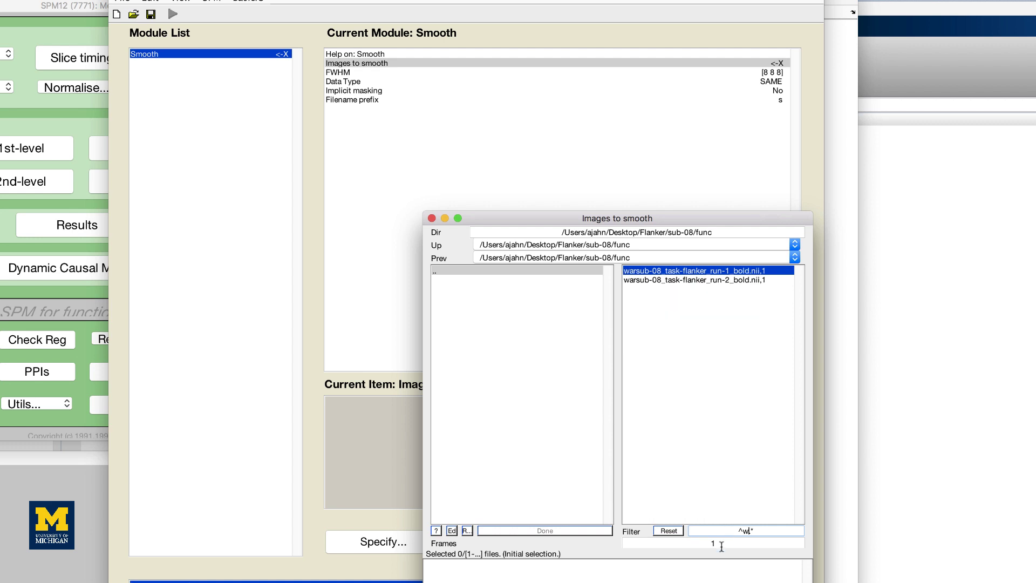
{"action": "left_click", "coordinate": [722, 544]}
{"action": "type", "text": ":146"}
{"action": "key", "text": "Return"}
- Select all 292 listed frames and run the 8 mm smoothing job
{"action": "right_click", "coordinate": [748, 481]}
{"action": "right_click", "coordinate": [749, 481]}
{"action": "left_click", "coordinate": [767, 486]}
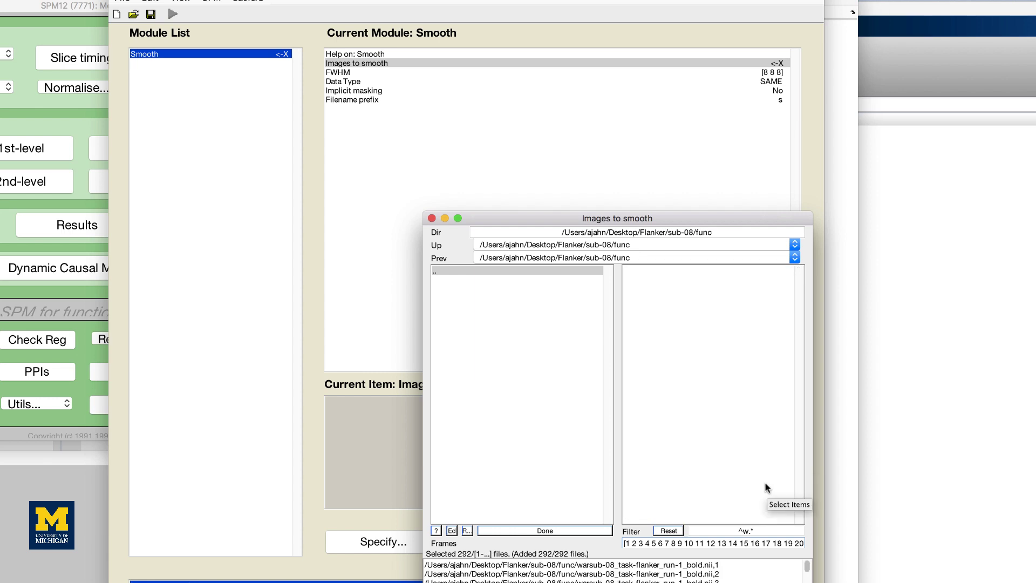
{"action": "left_click", "coordinate": [572, 531]}
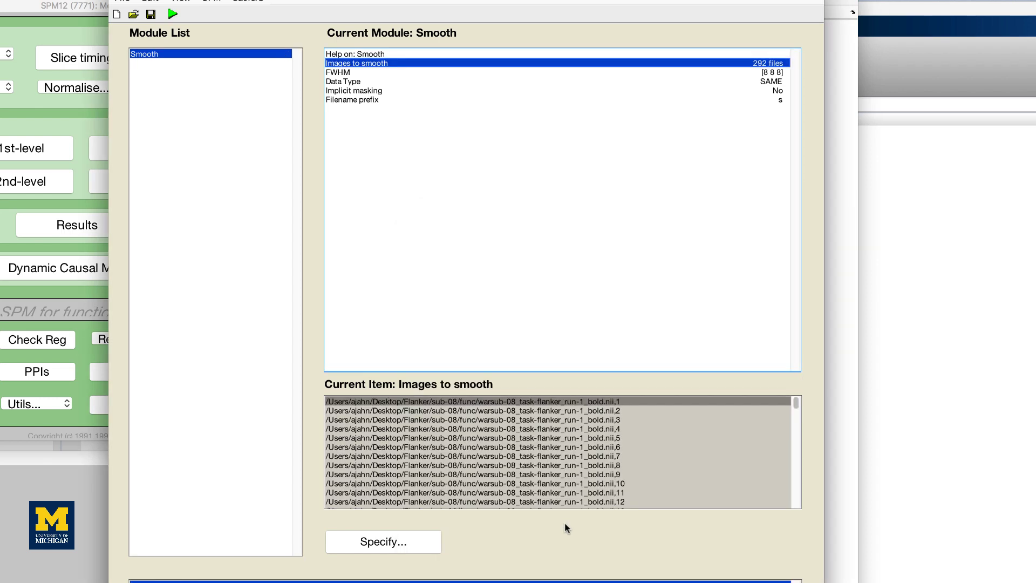
{"action": "left_click", "coordinate": [172, 15]}
- In Check Reg, pick the swarsub and warsub run-1 images from the func folder
{"action": "left_click", "coordinate": [28, 341]}
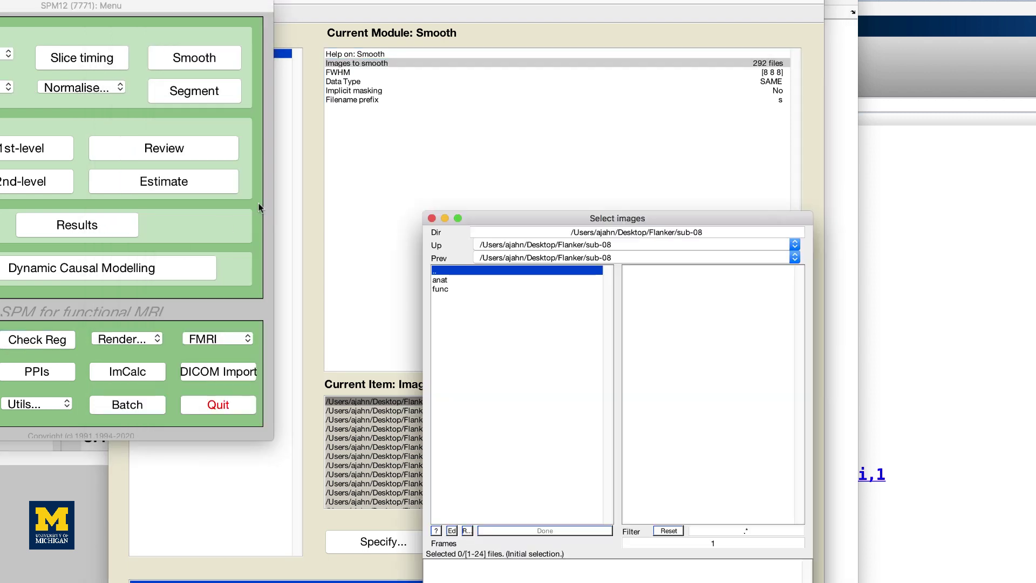
{"action": "left_click", "coordinate": [446, 289]}
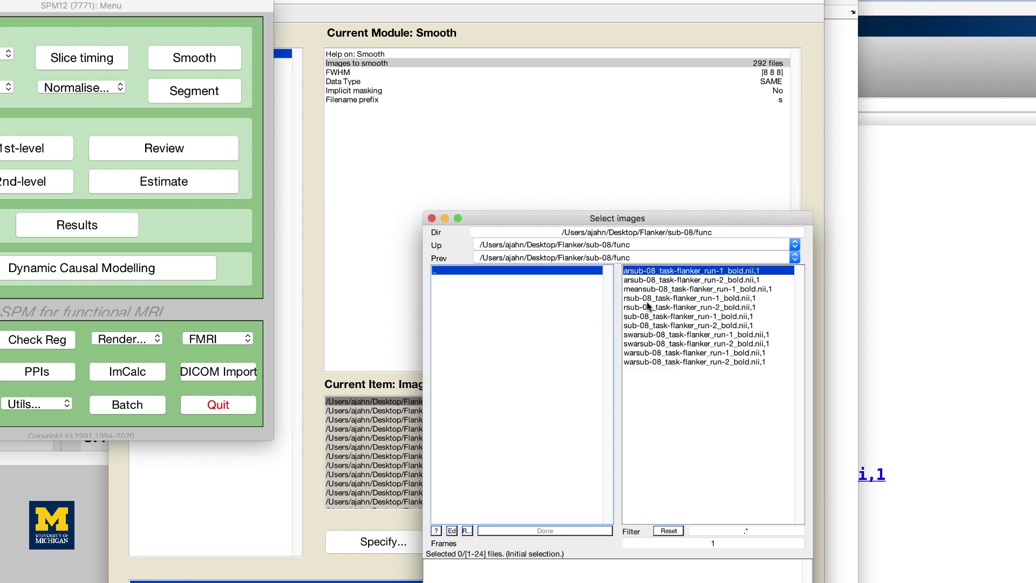
{"action": "left_click", "coordinate": [649, 335]}
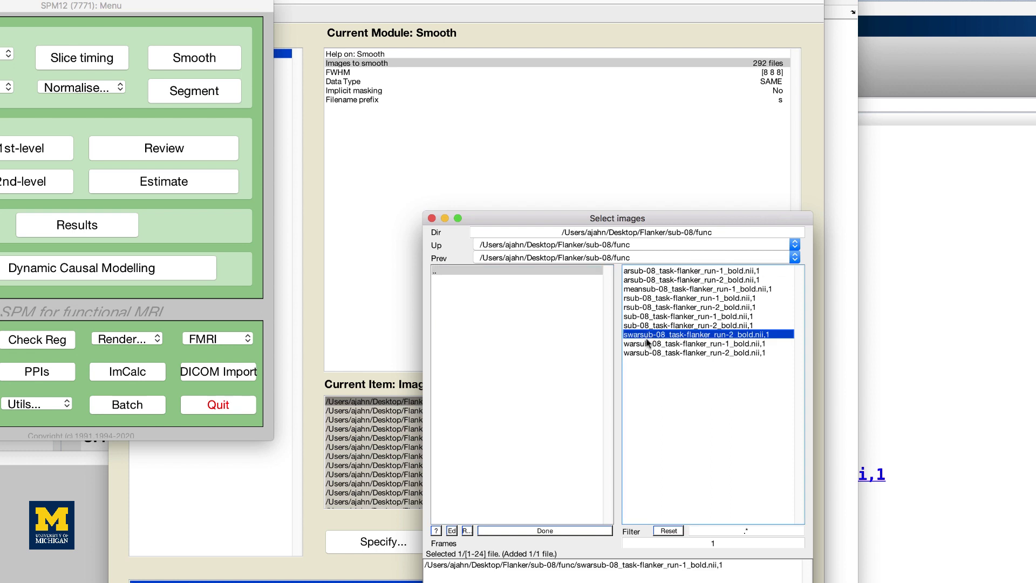
{"action": "left_click", "coordinate": [648, 344]}
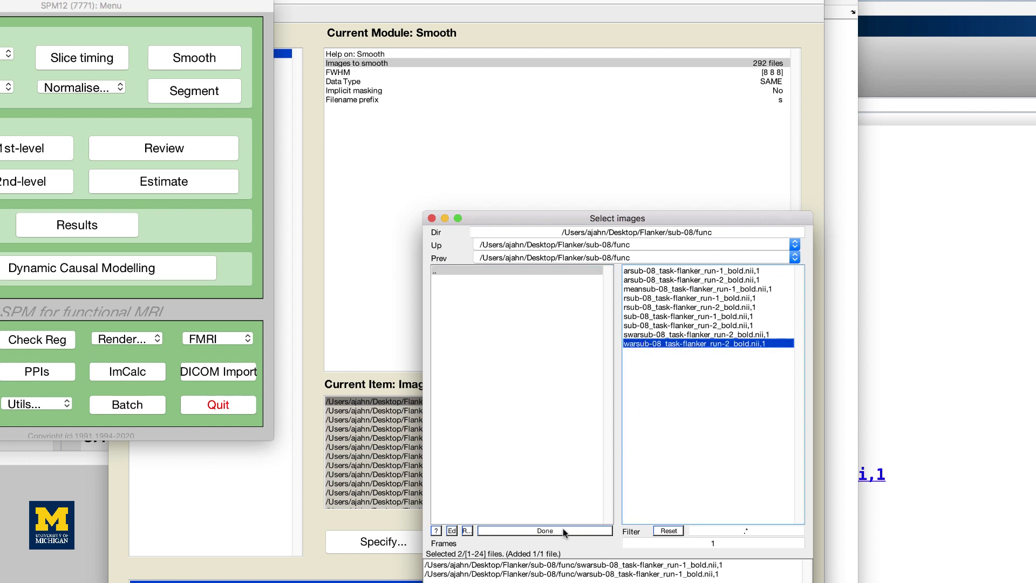
- Display both run-1 images and move the crosshair in the sagittal views to compare smoothing
{"action": "left_click", "coordinate": [545, 532]}
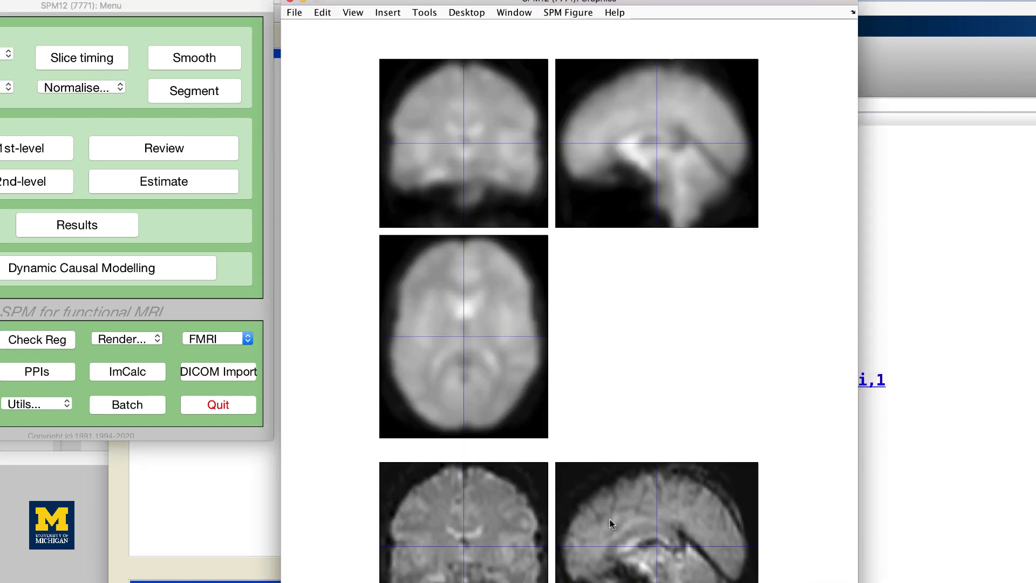
{"action": "left_click", "coordinate": [609, 523]}
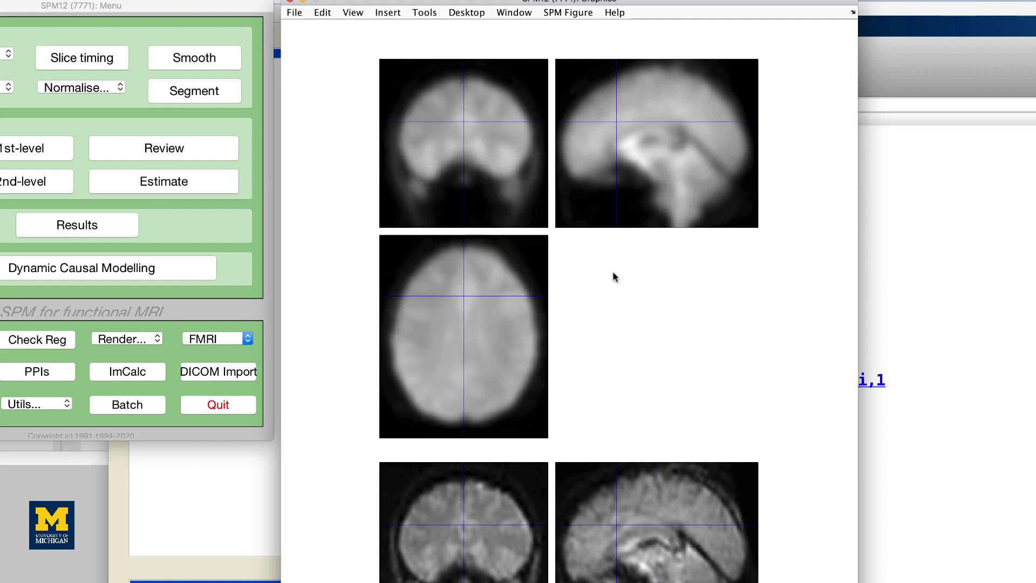
{"action": "left_click", "coordinate": [608, 148]}
{"action": "left_click", "coordinate": [599, 148]}
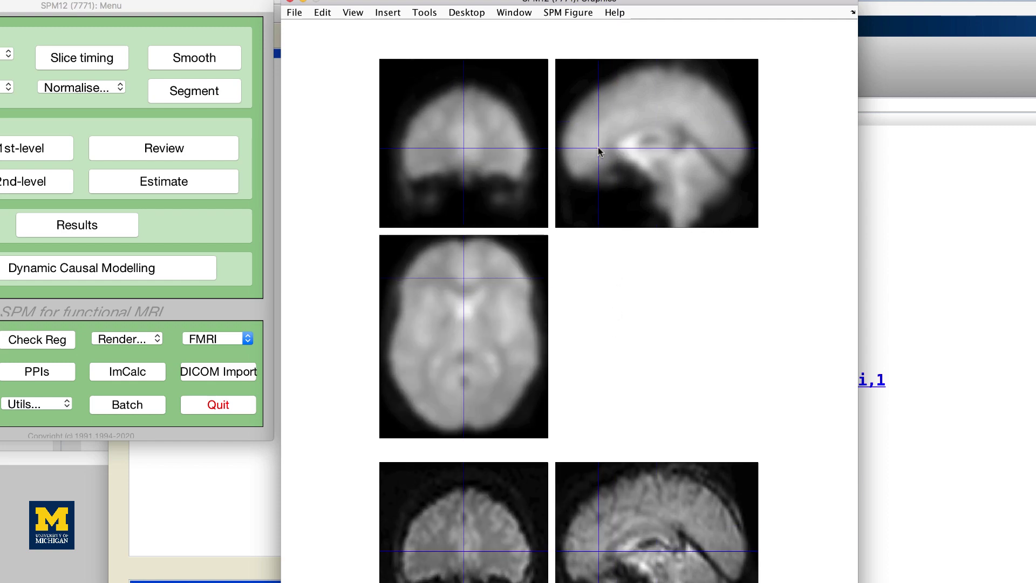